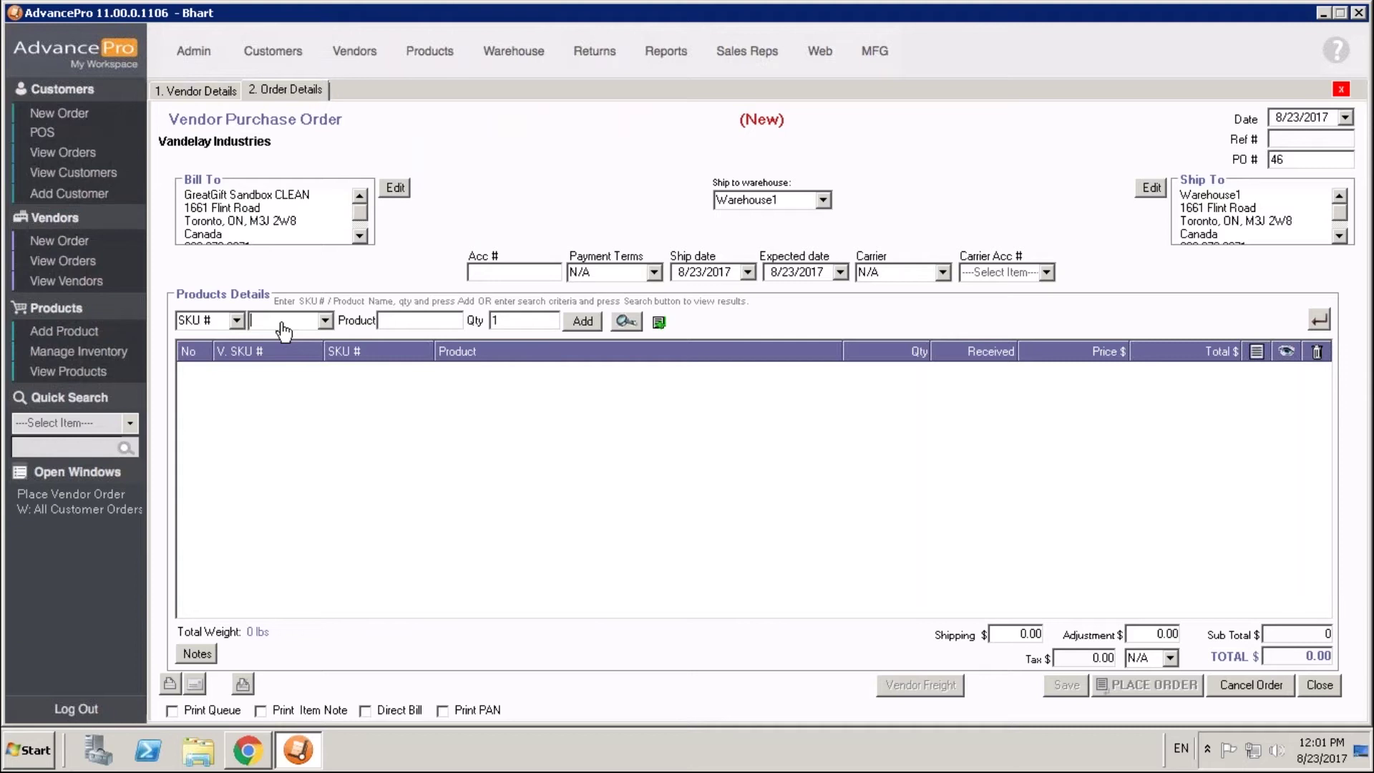
Add one unit of SKU DREM001 to the Vandelay Industries purchase order and save the order
type("DREM001")
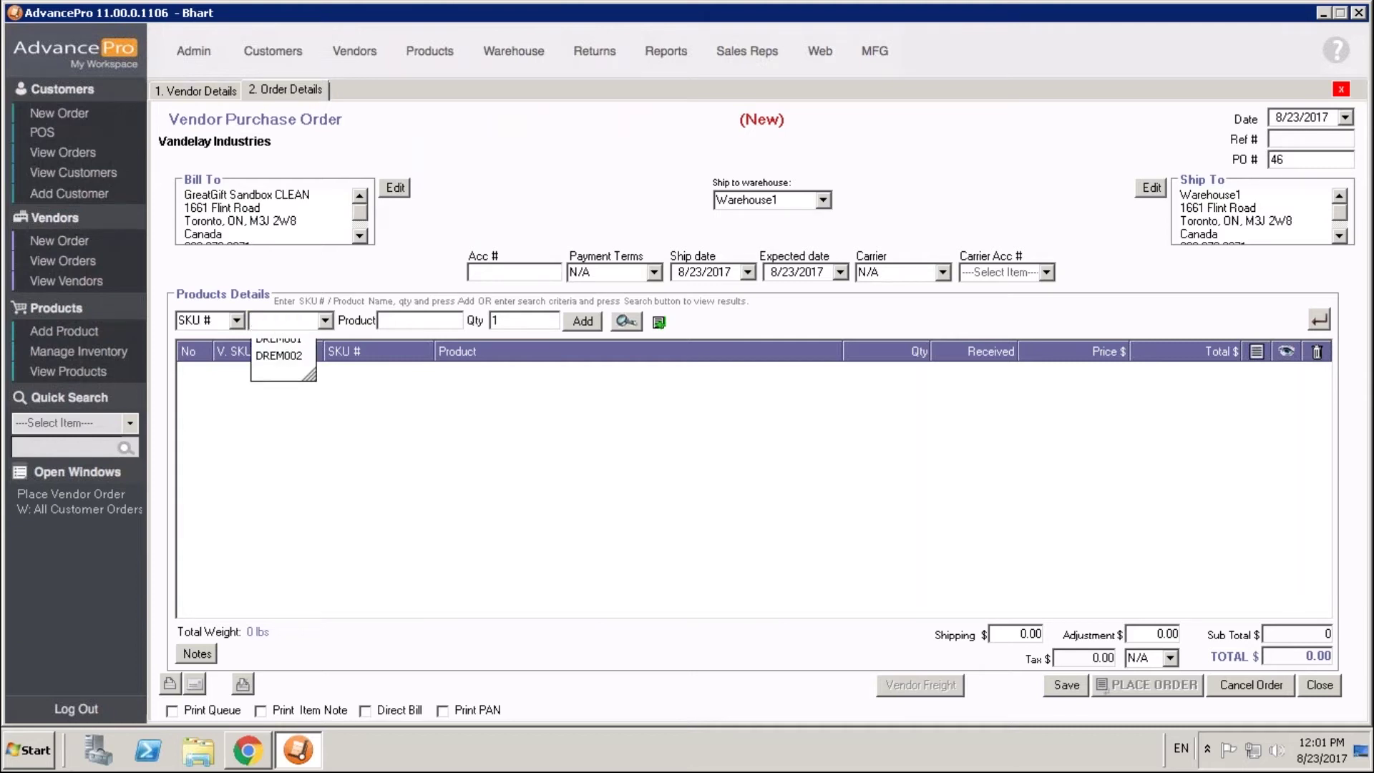
key("Return")
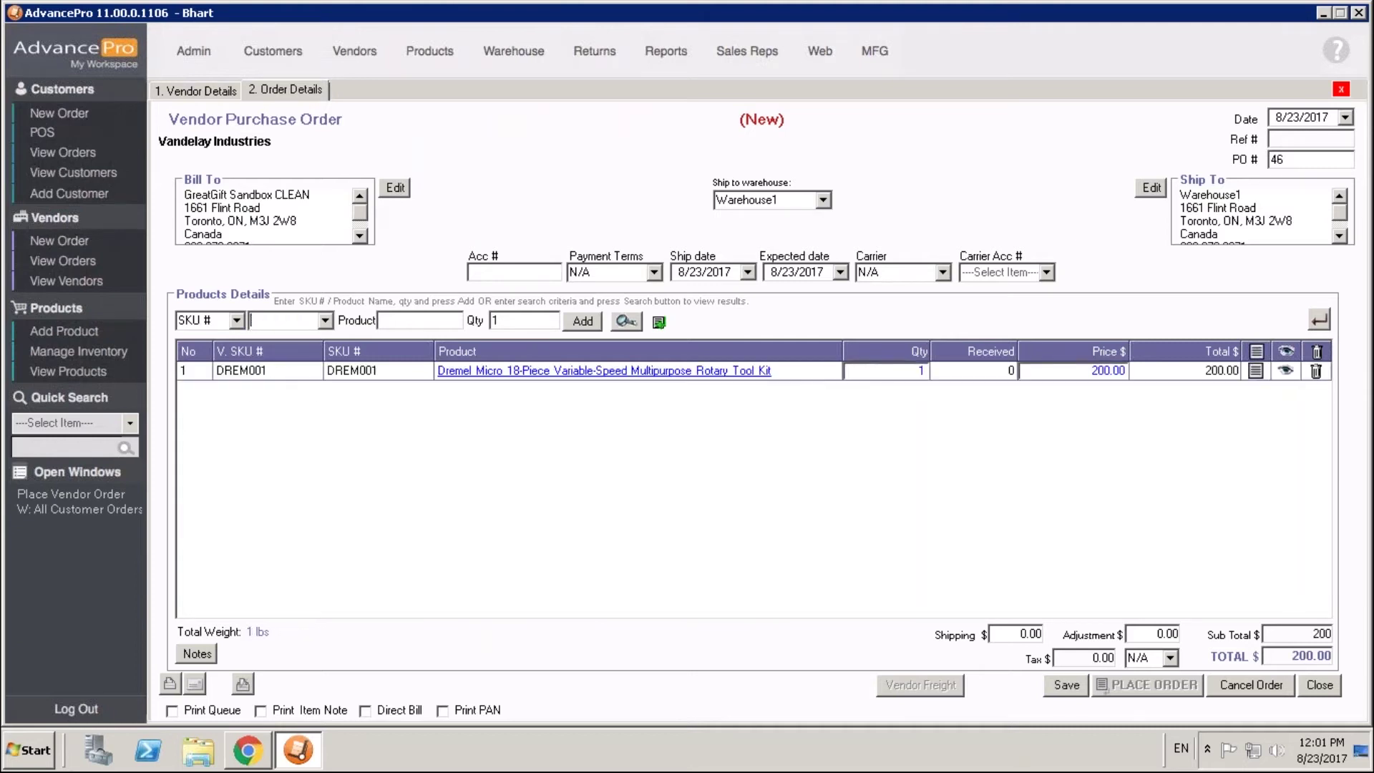
left_click(1066, 685)
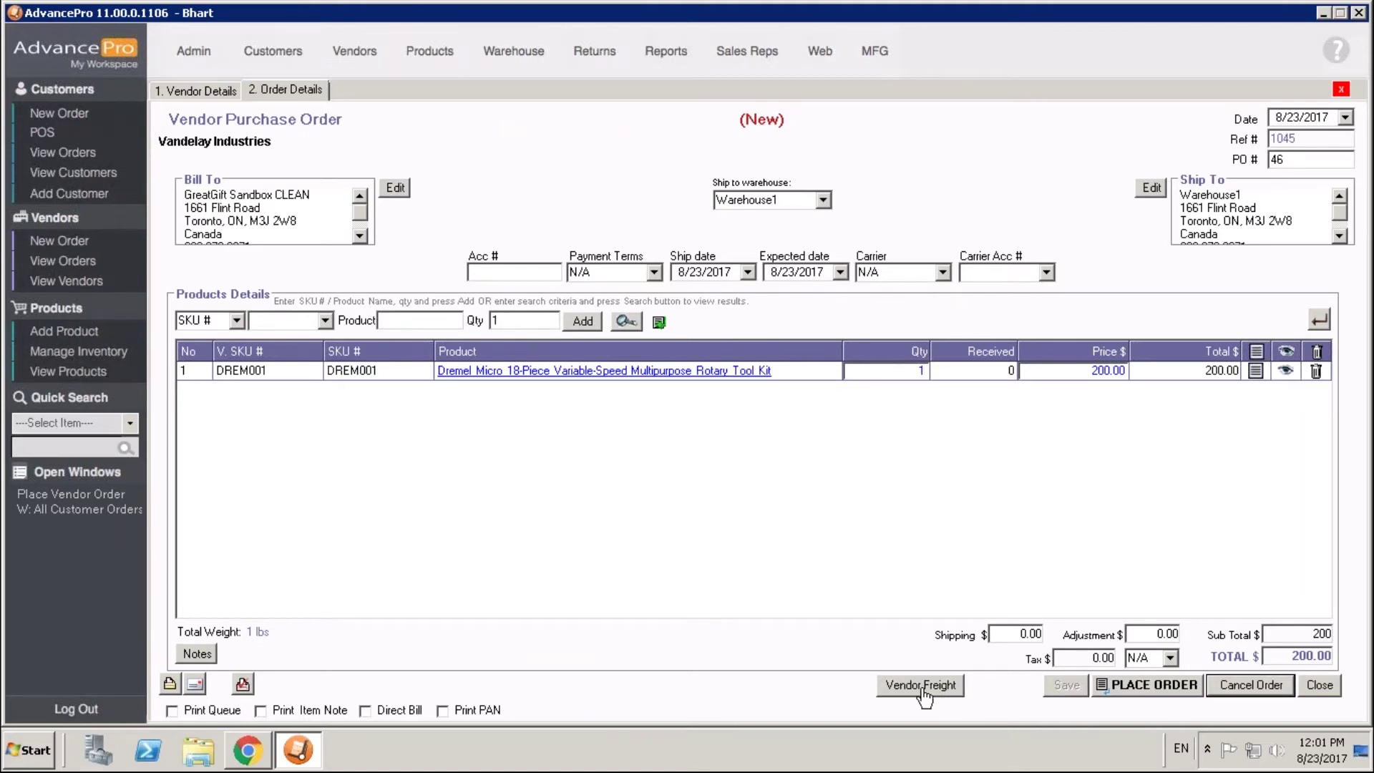
Examine the vendor freight fields available for the purchase order, then close the freight form
left_click(922, 685)
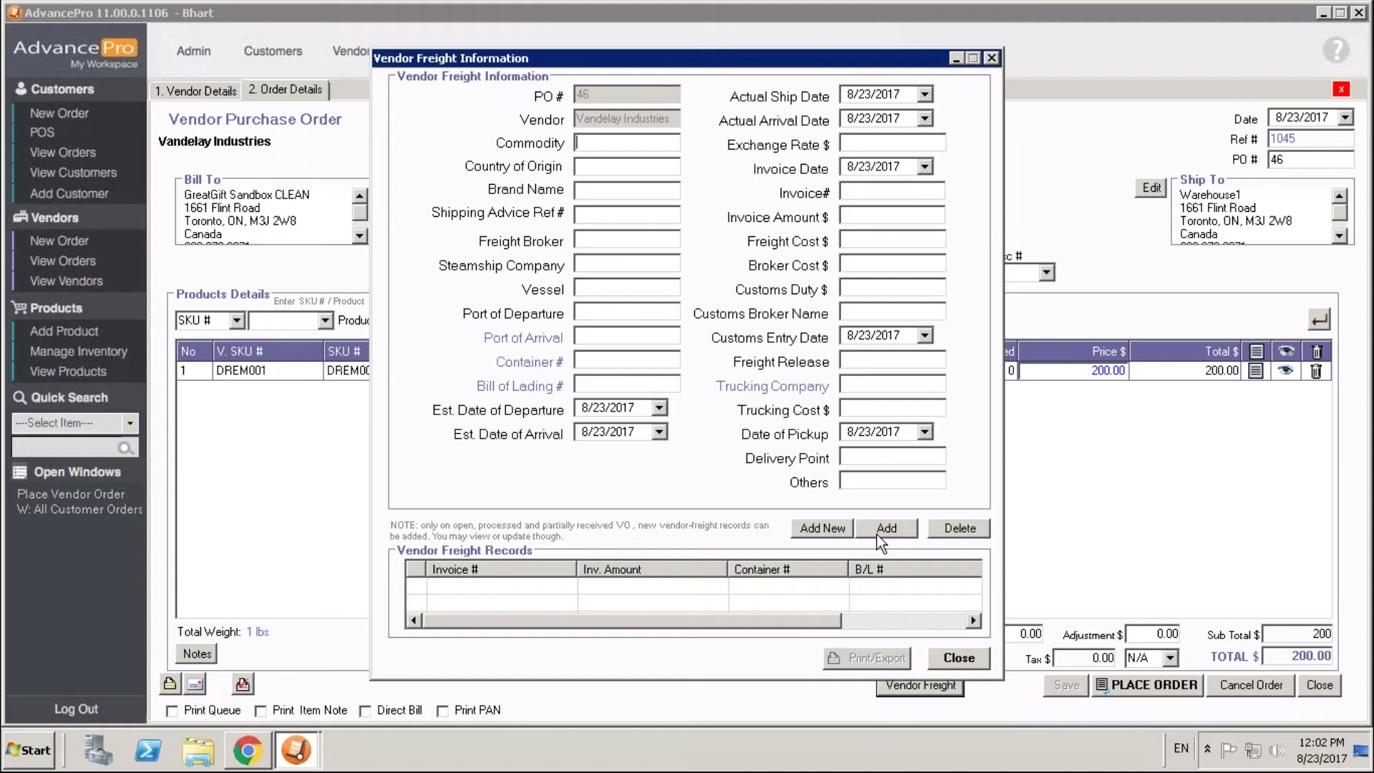
left_click(977, 661)
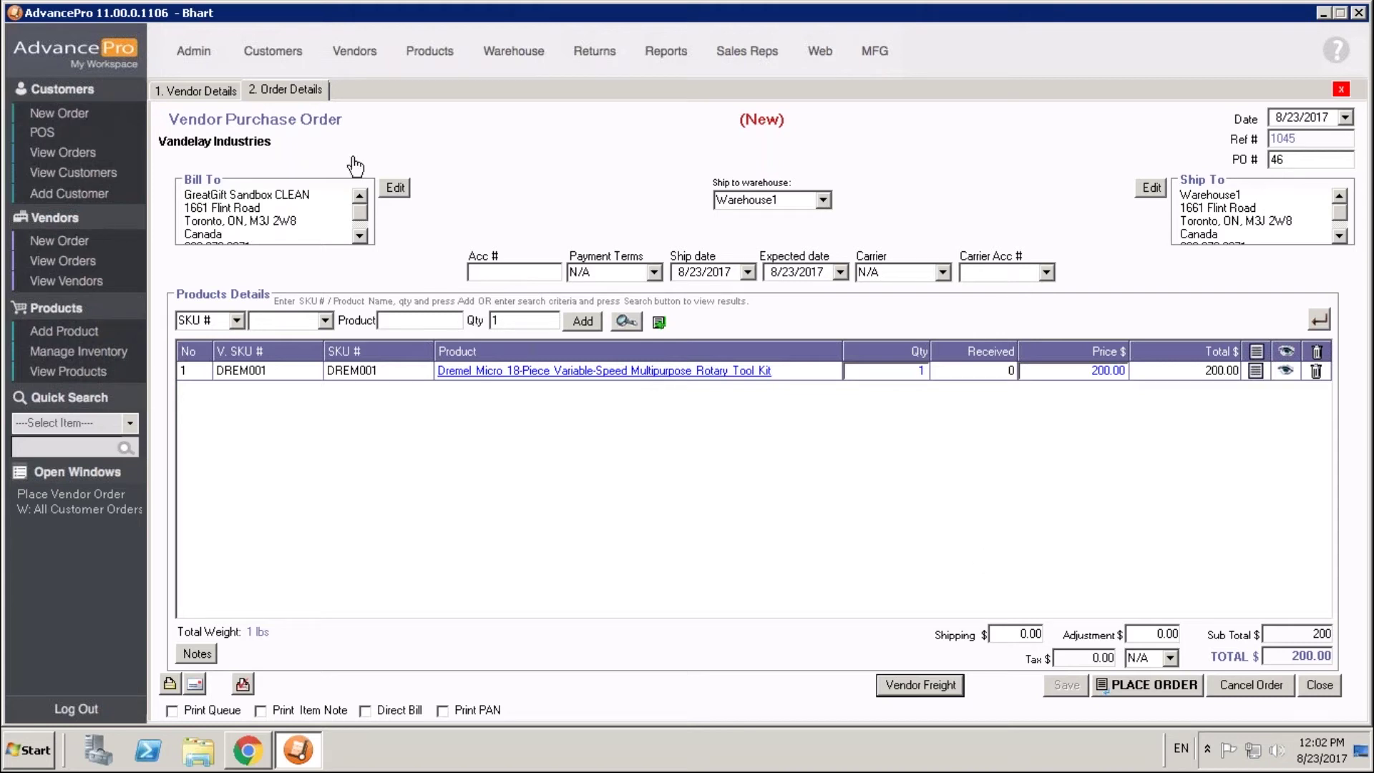
Review the PALLET TYPE 1 definition in the pallet setup of the Advanced Shipping utilities
left_click(205, 56)
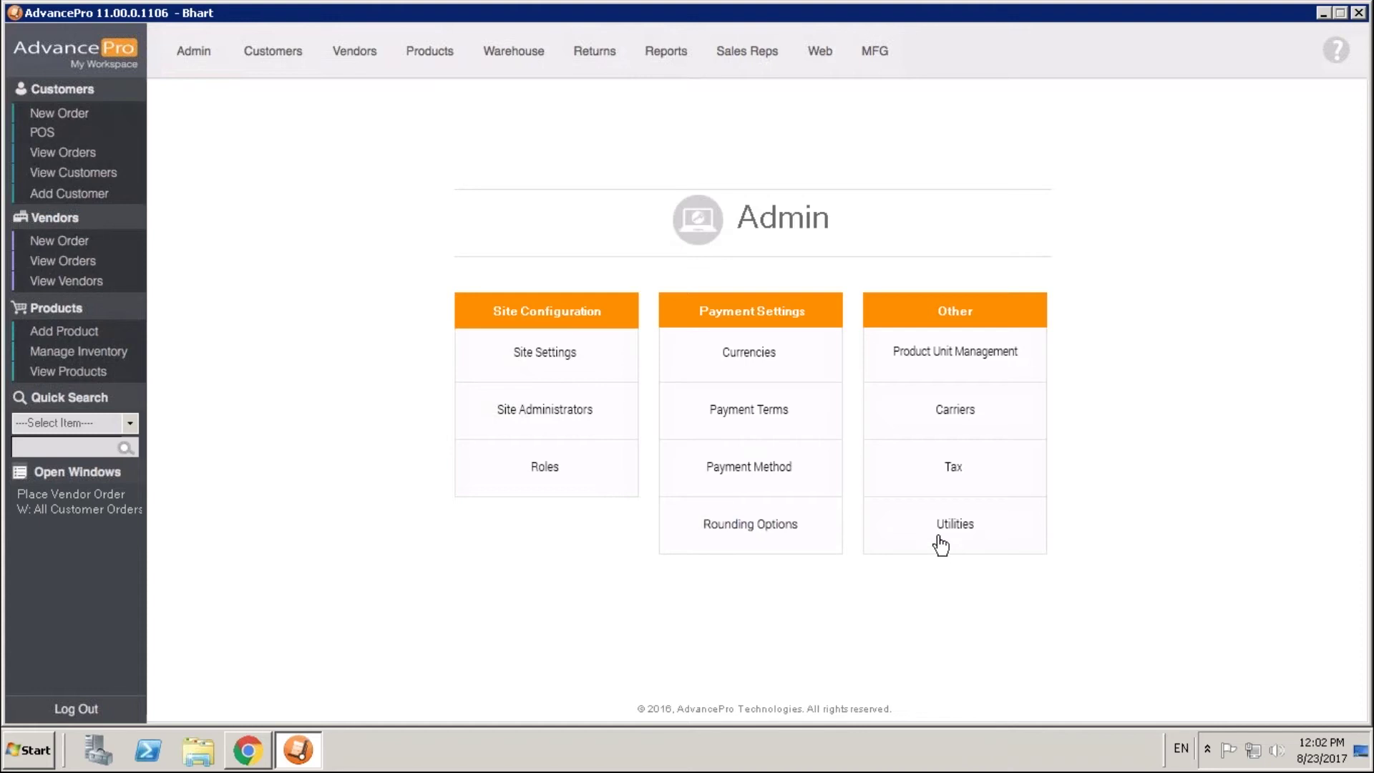
left_click(940, 538)
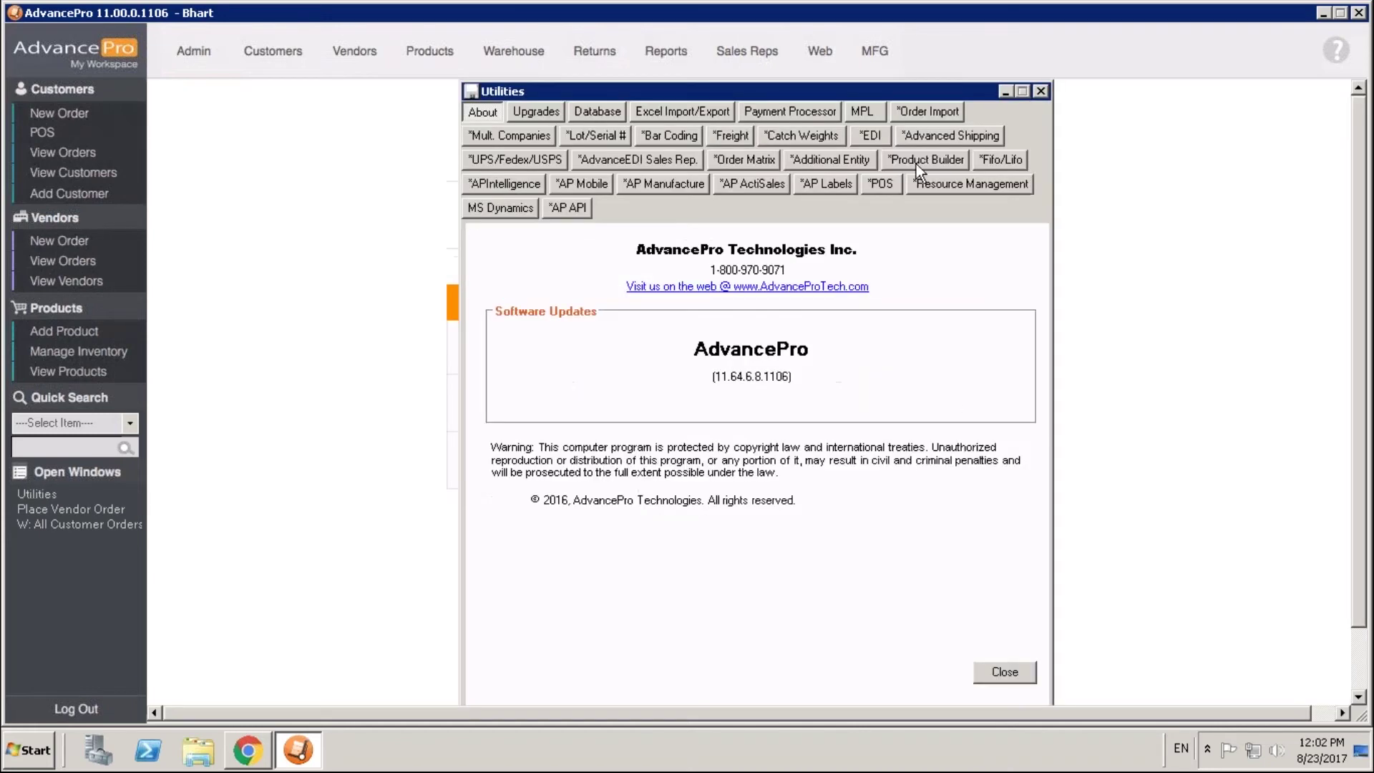
left_click(912, 137)
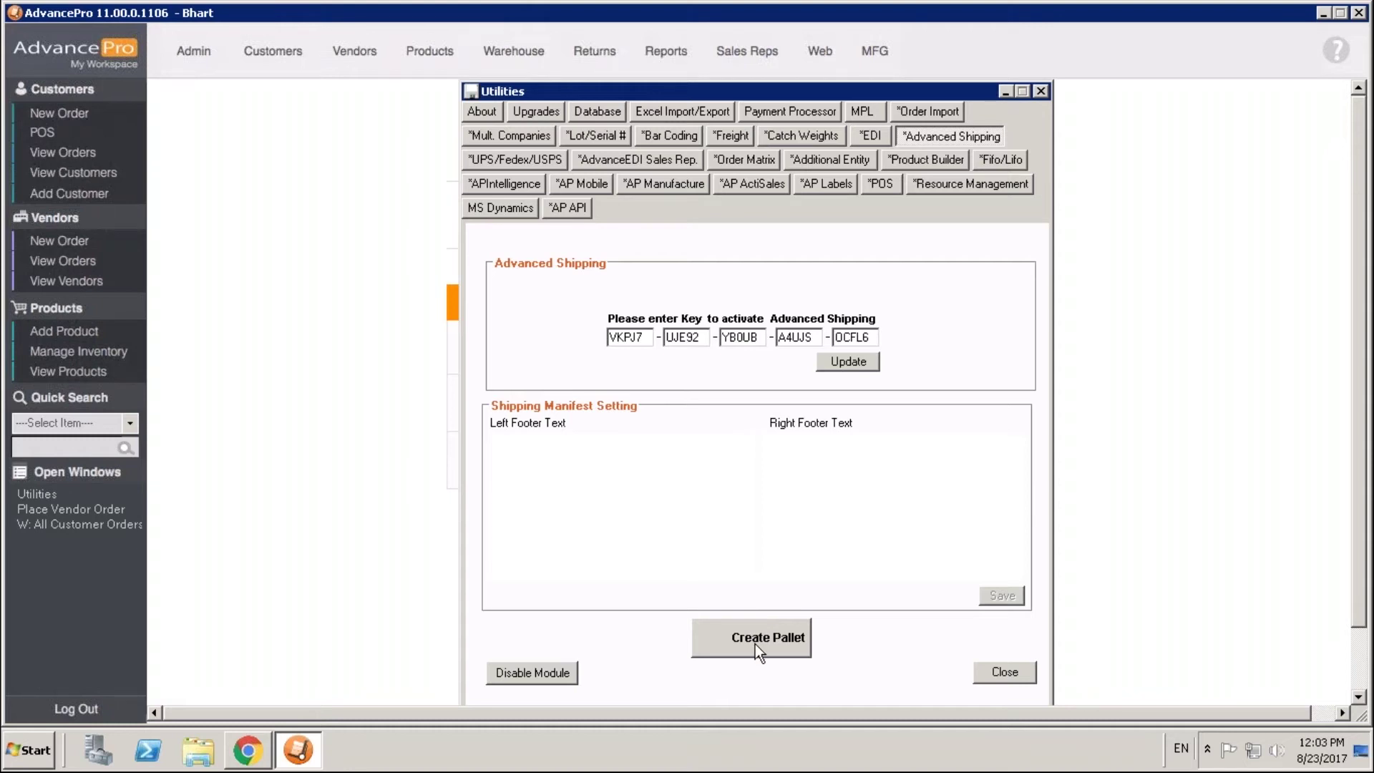
left_click(754, 644)
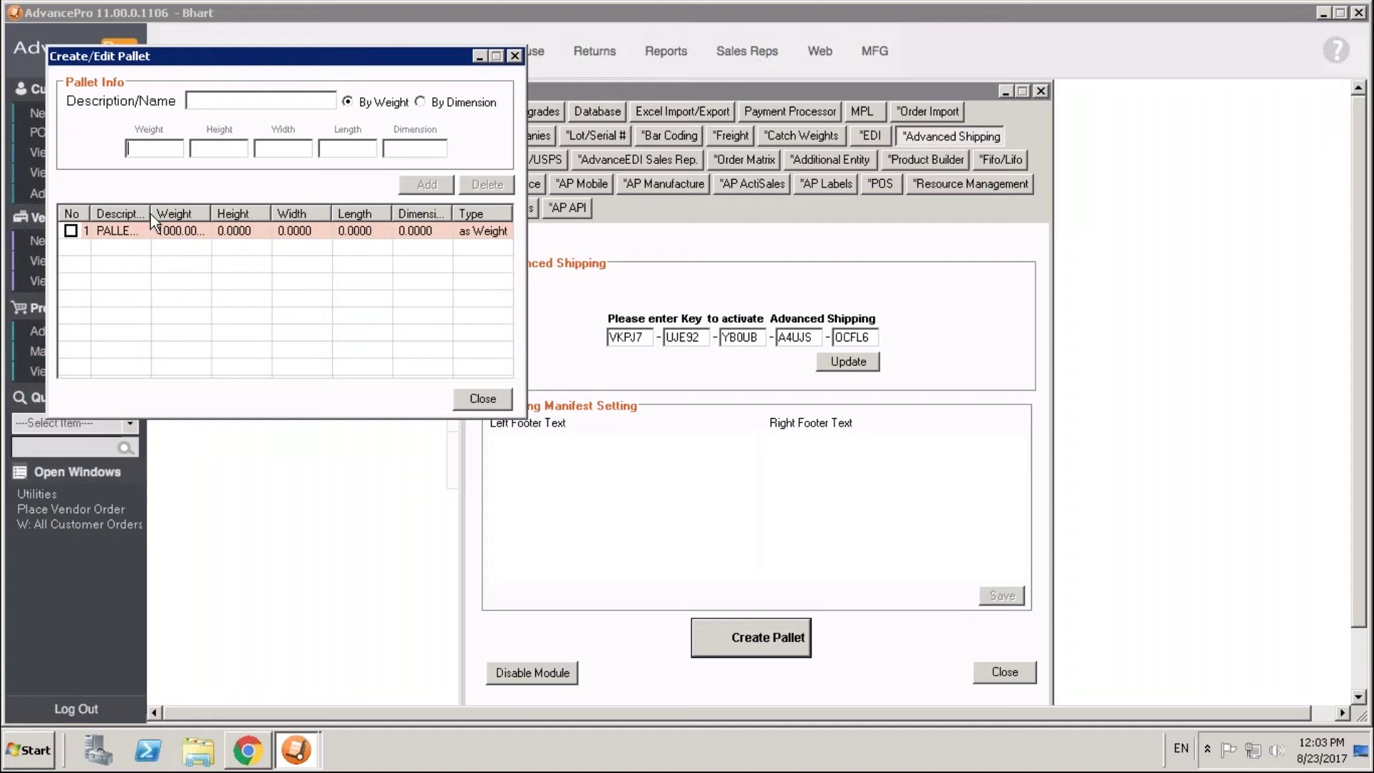
left_click_drag(151, 214, 195, 216)
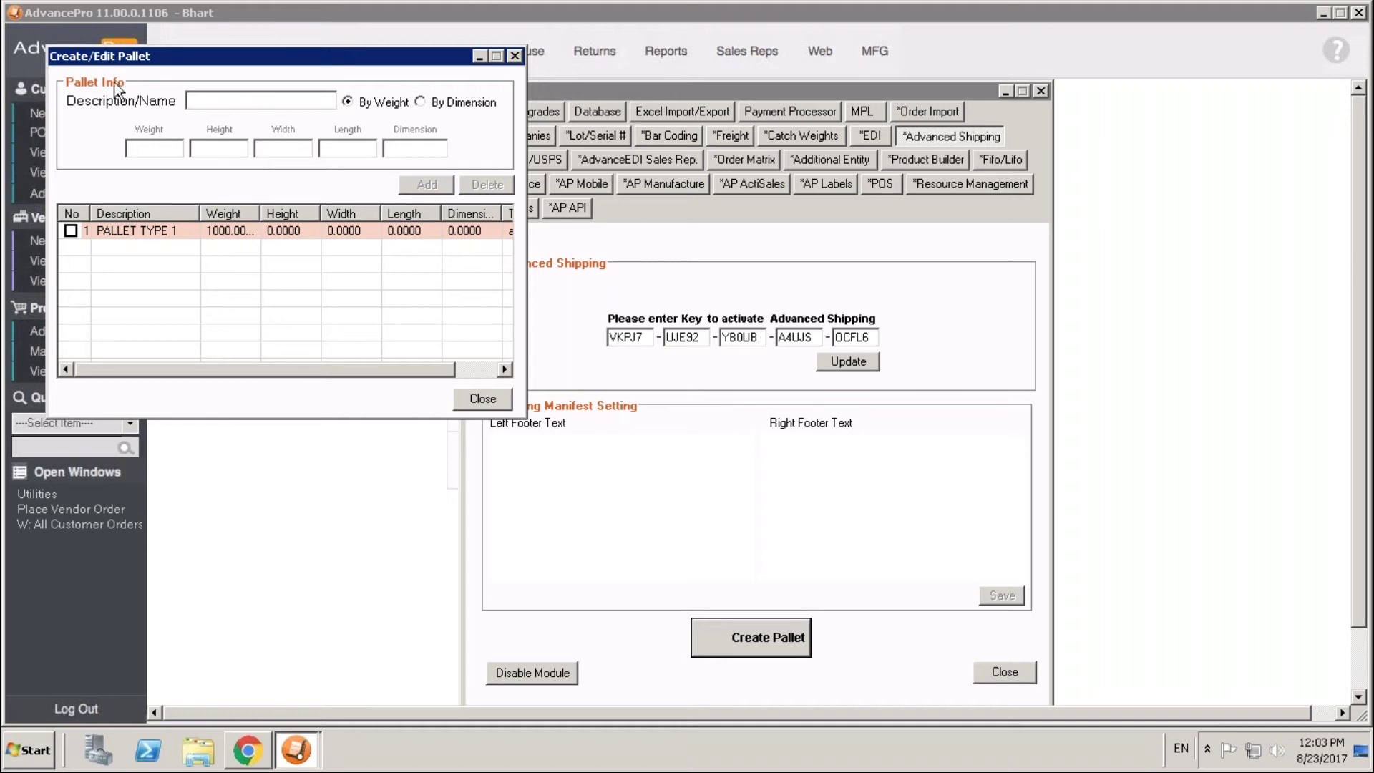
left_click(71, 230)
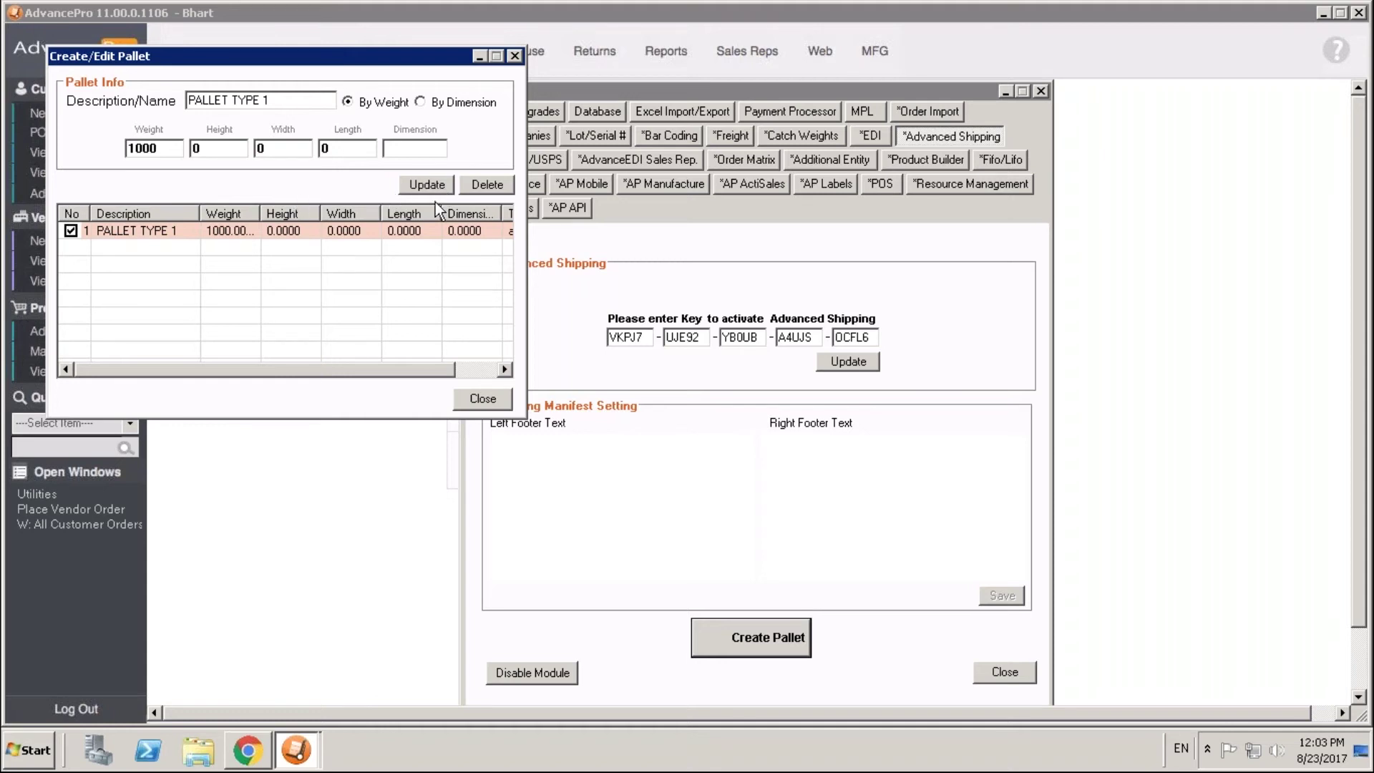
left_click(484, 399)
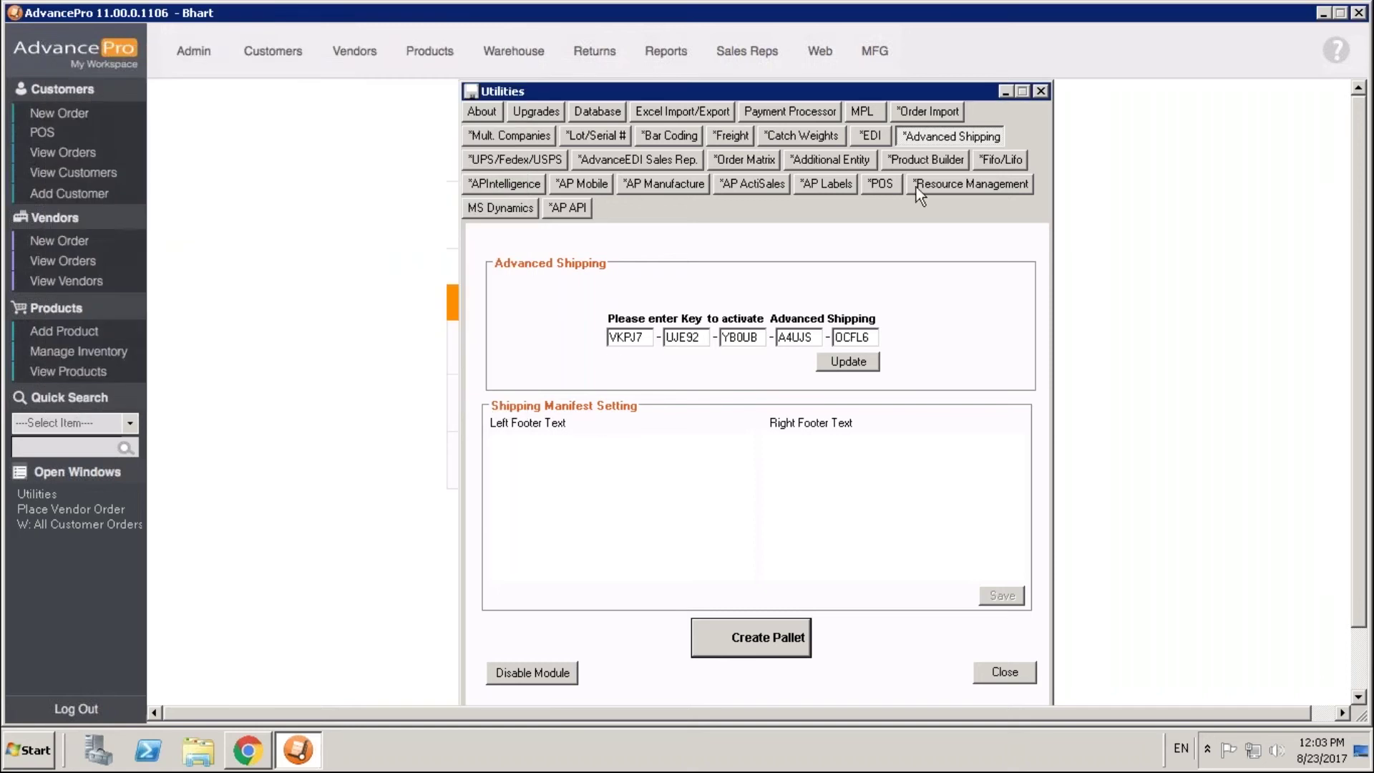
left_click(1041, 91)
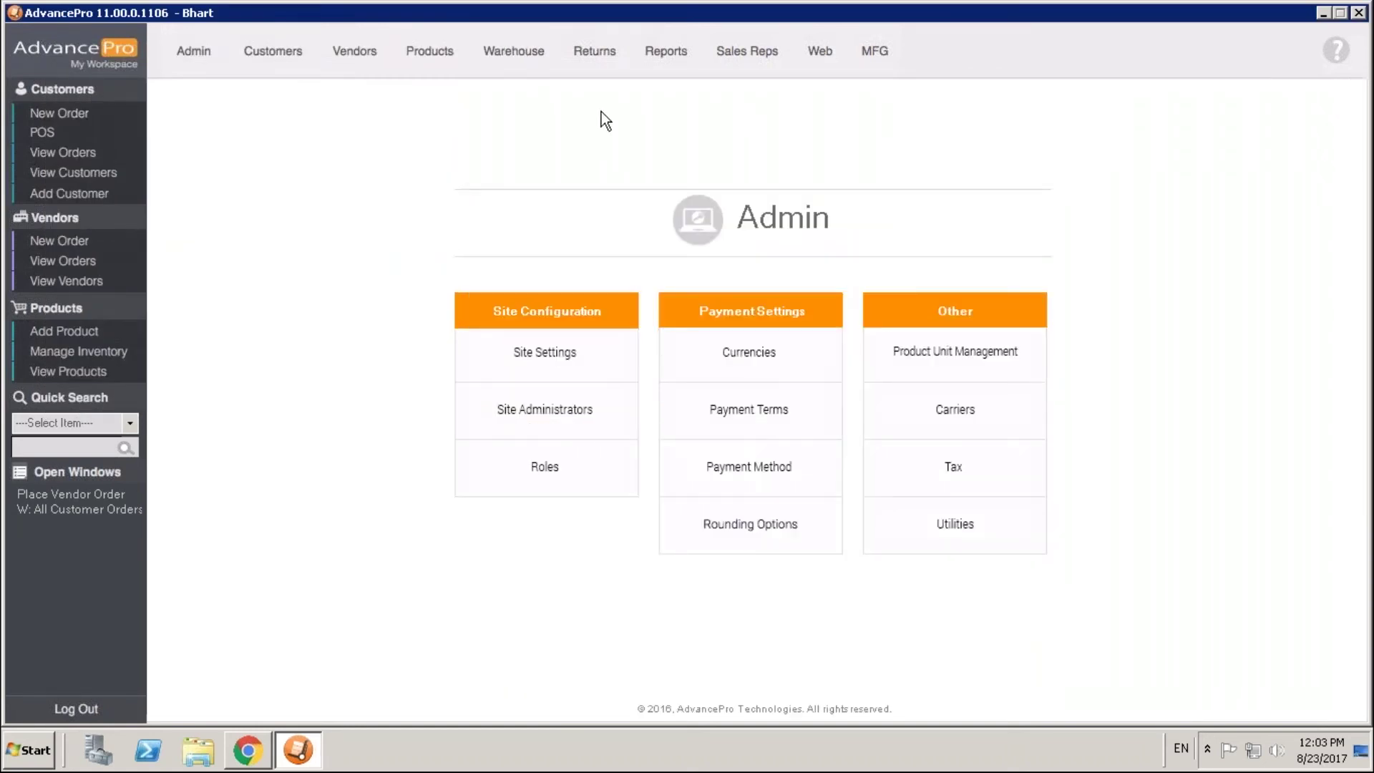
Examine the column names and visibility options in the warehouse BOL settings
left_click(517, 51)
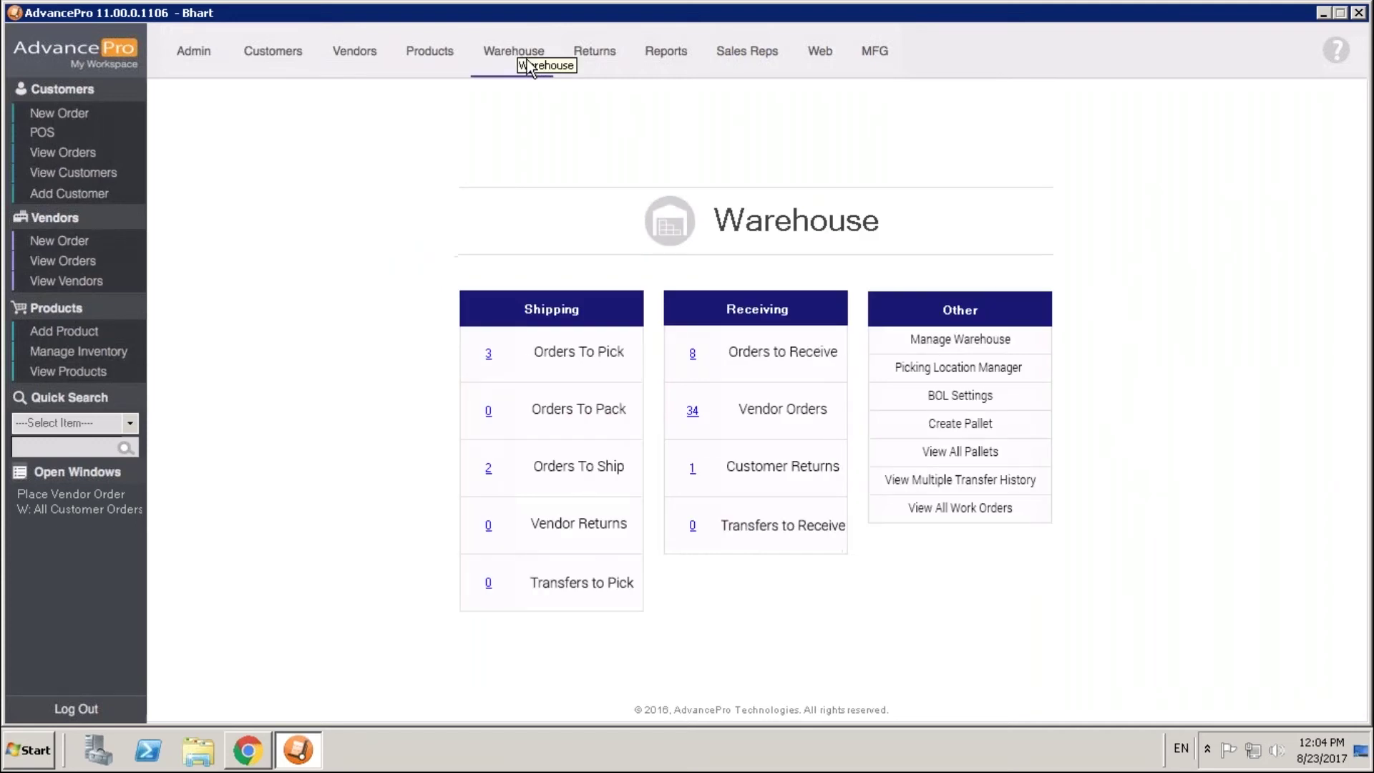
left_click(982, 399)
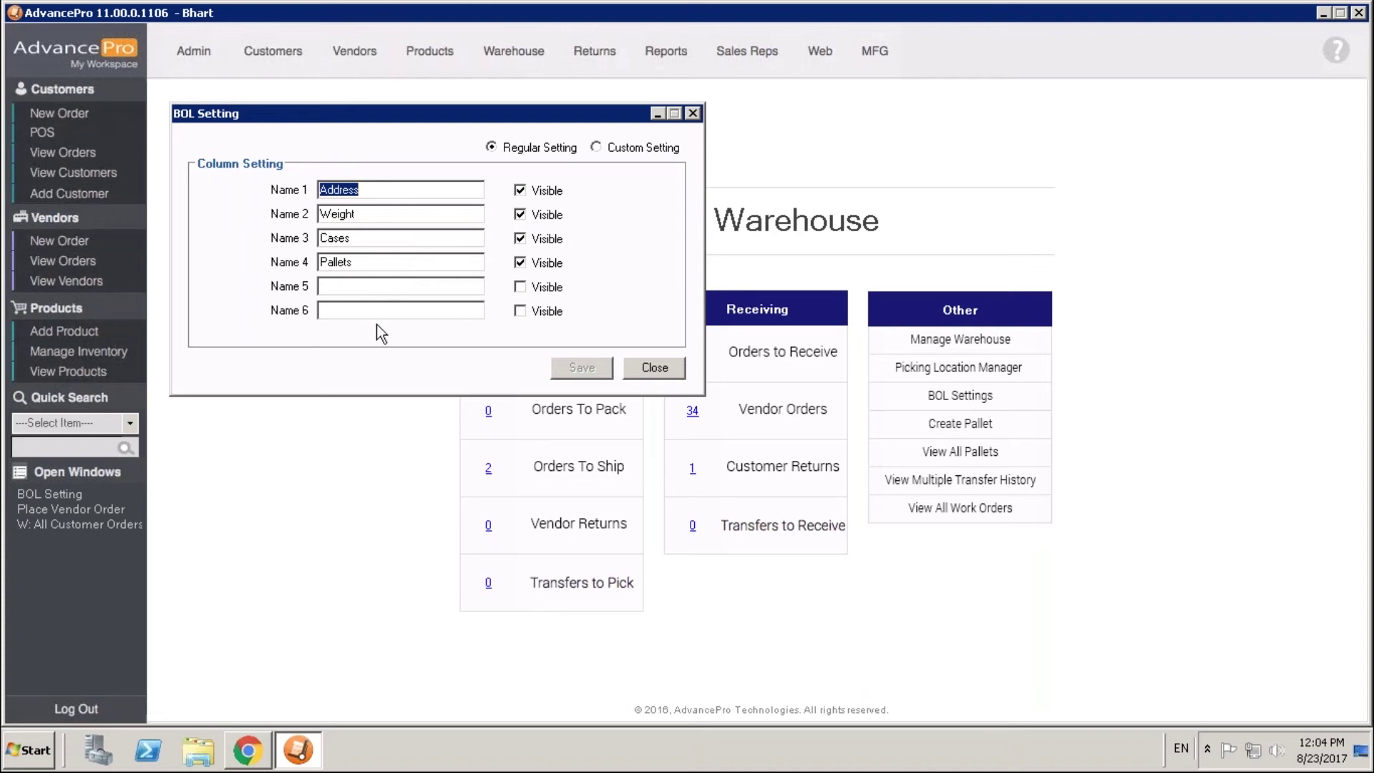
left_click(647, 372)
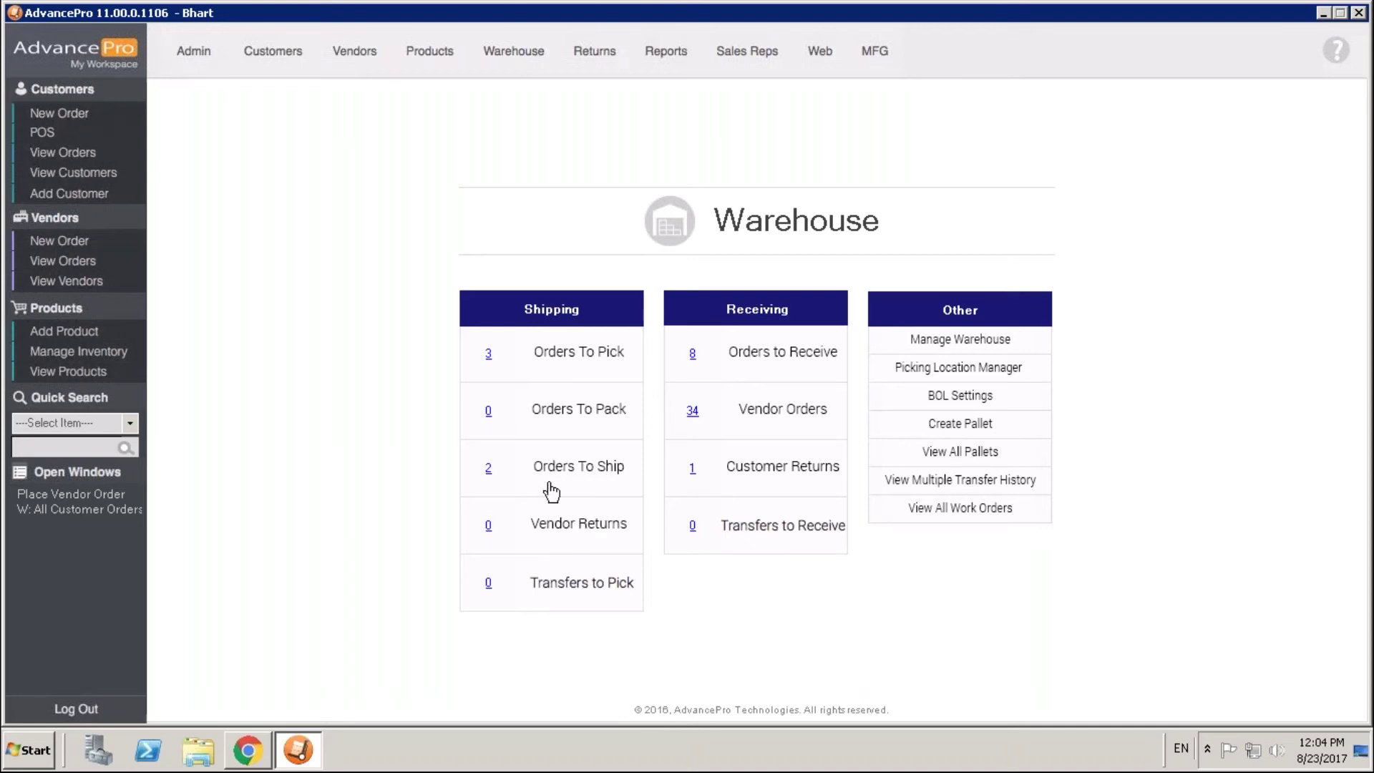
Review the Demo Customer2 and Demo Customer1 orders waiting to ship from the warehouse
left_click(488, 471)
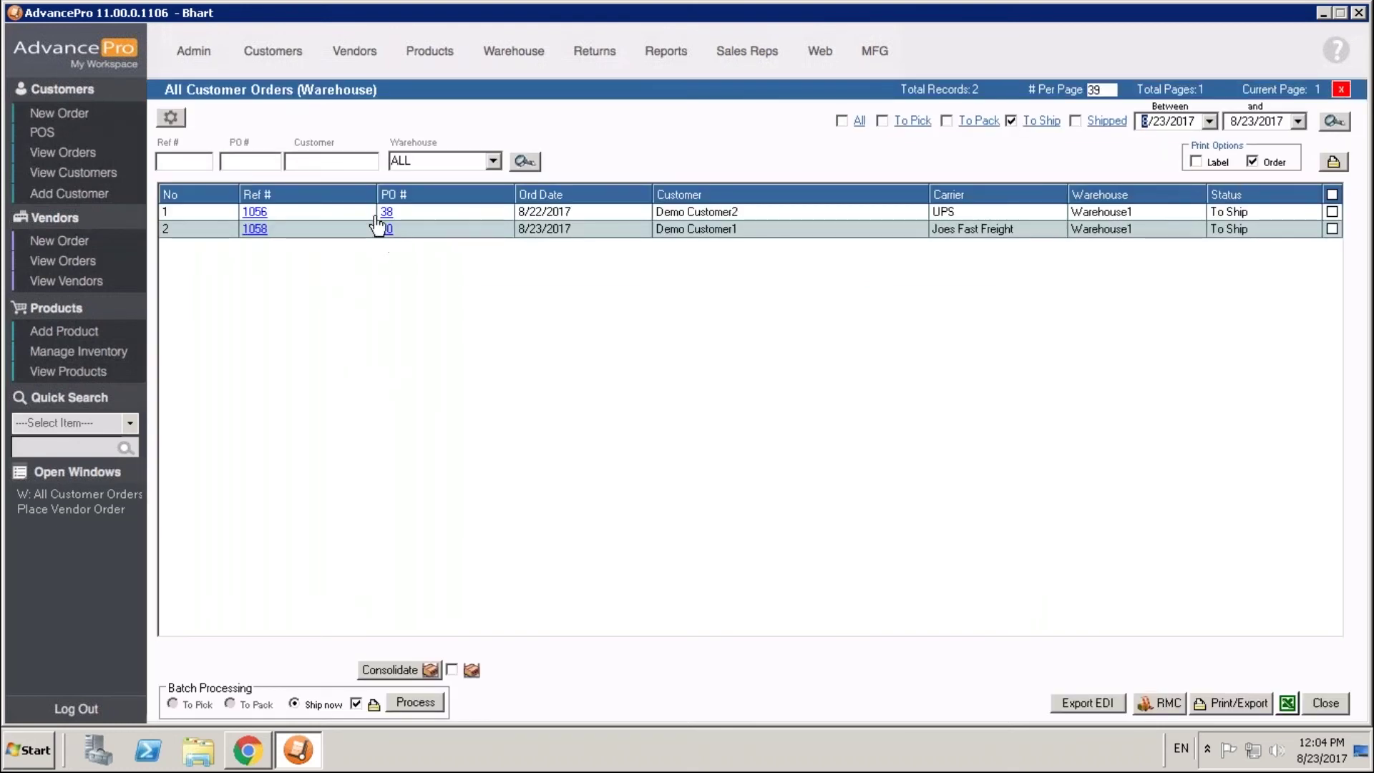
left_click(385, 215)
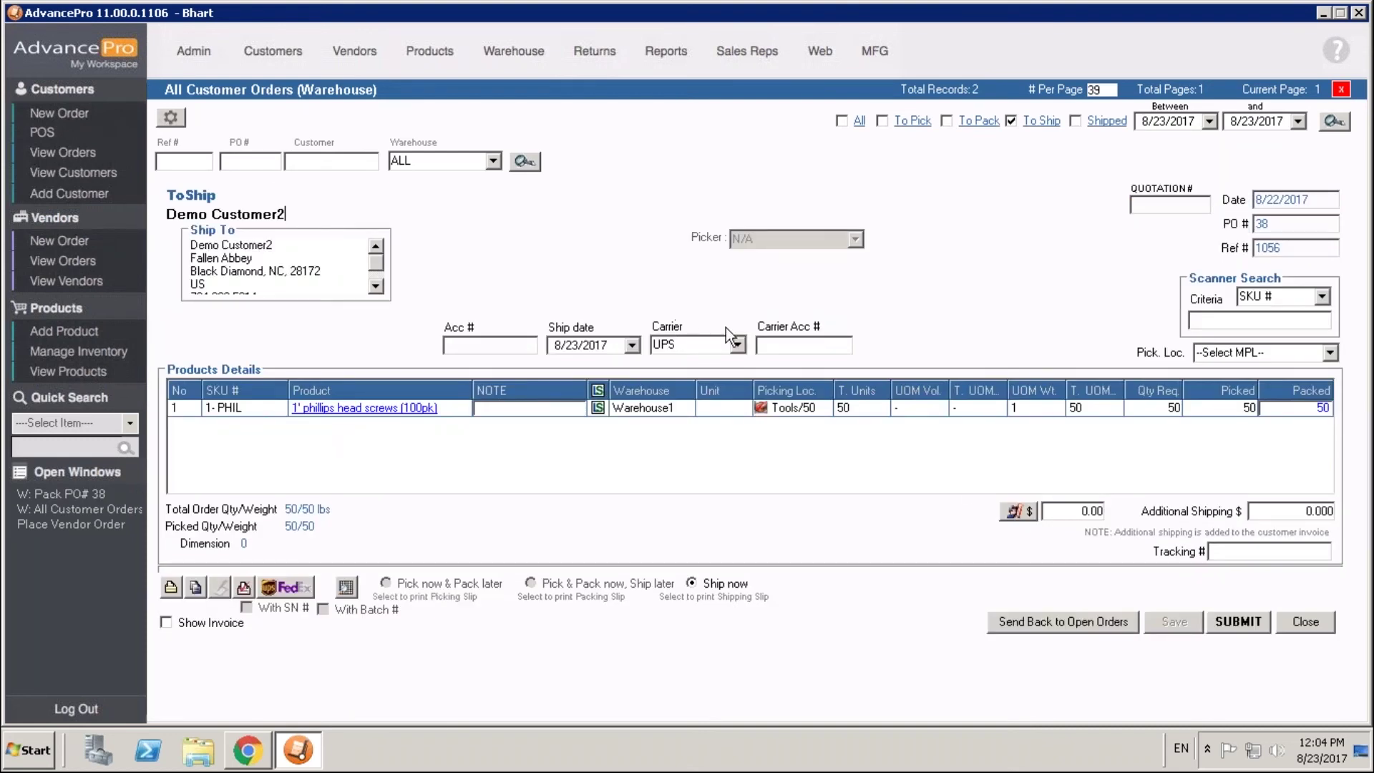
left_click(1301, 623)
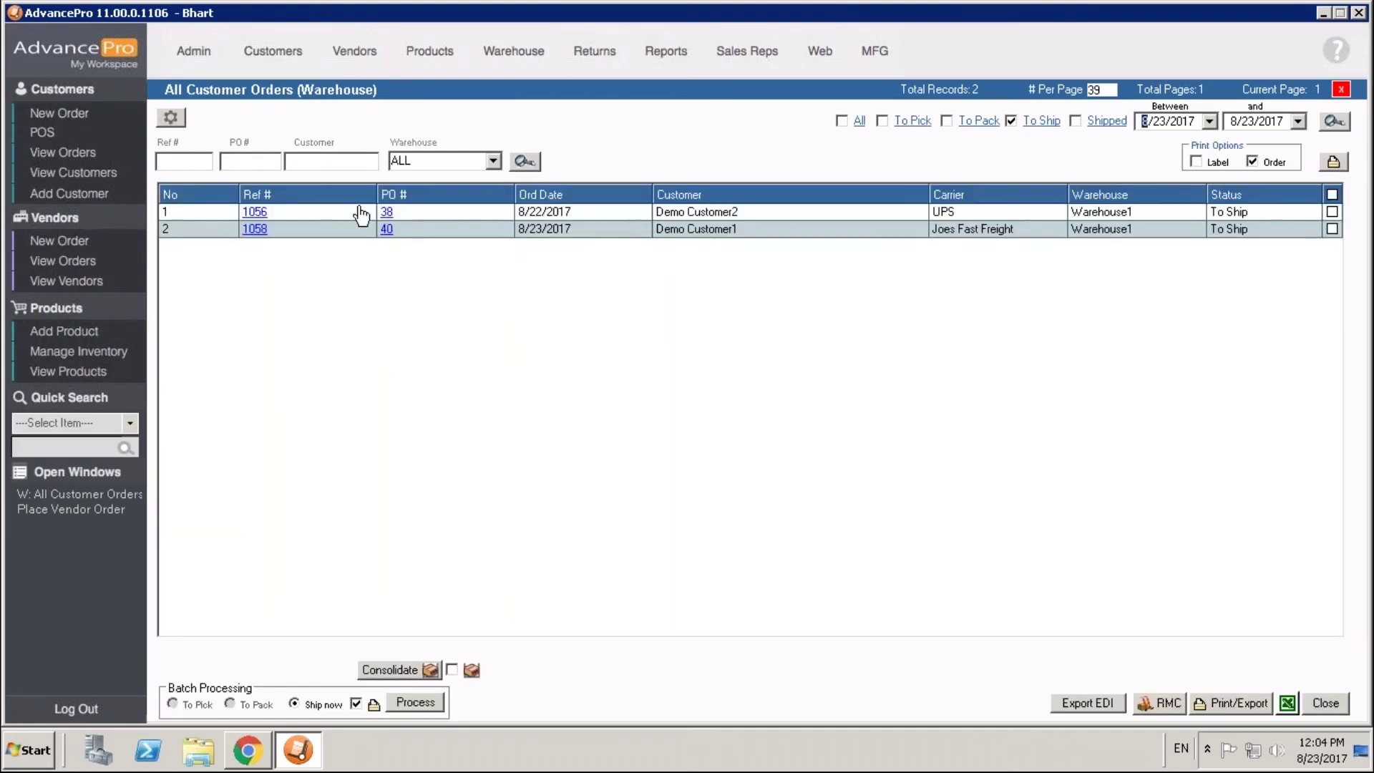
left_click(391, 234)
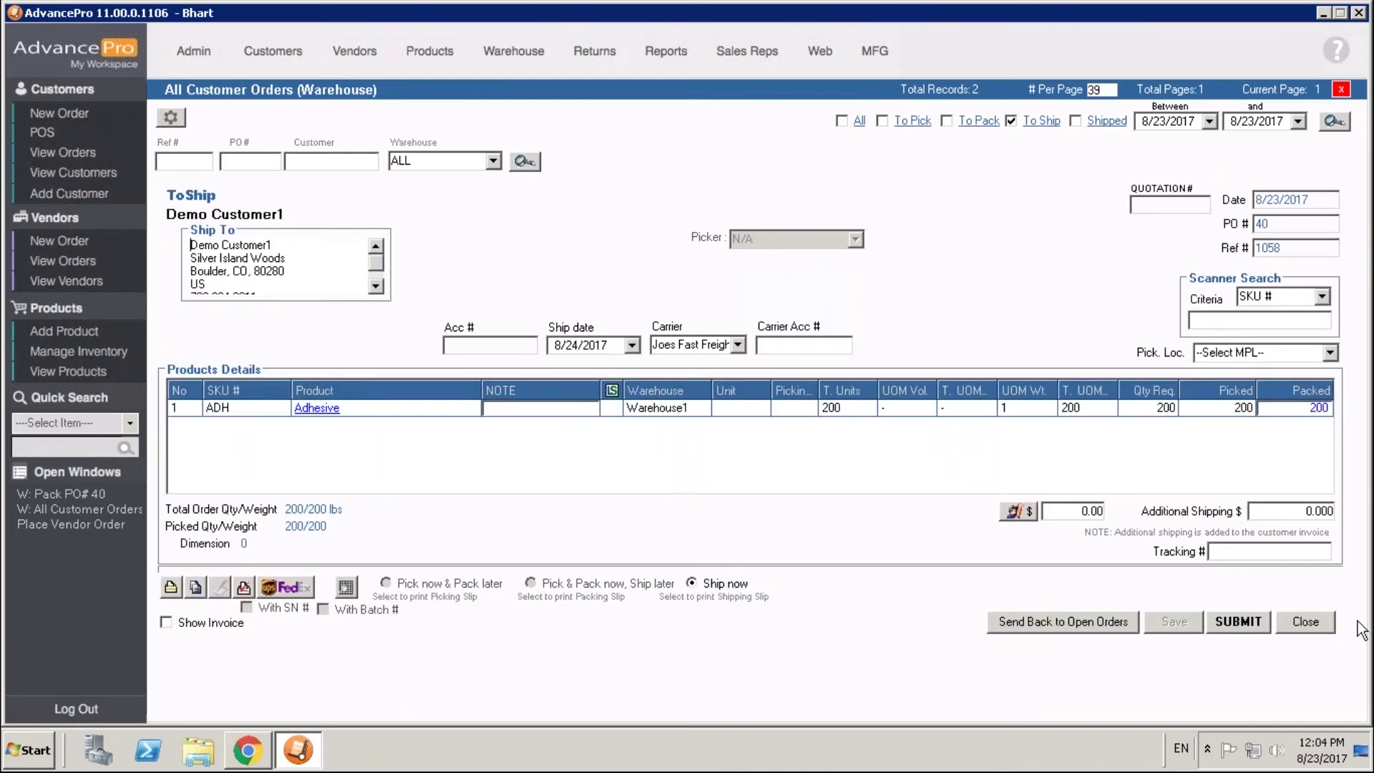
left_click(1304, 622)
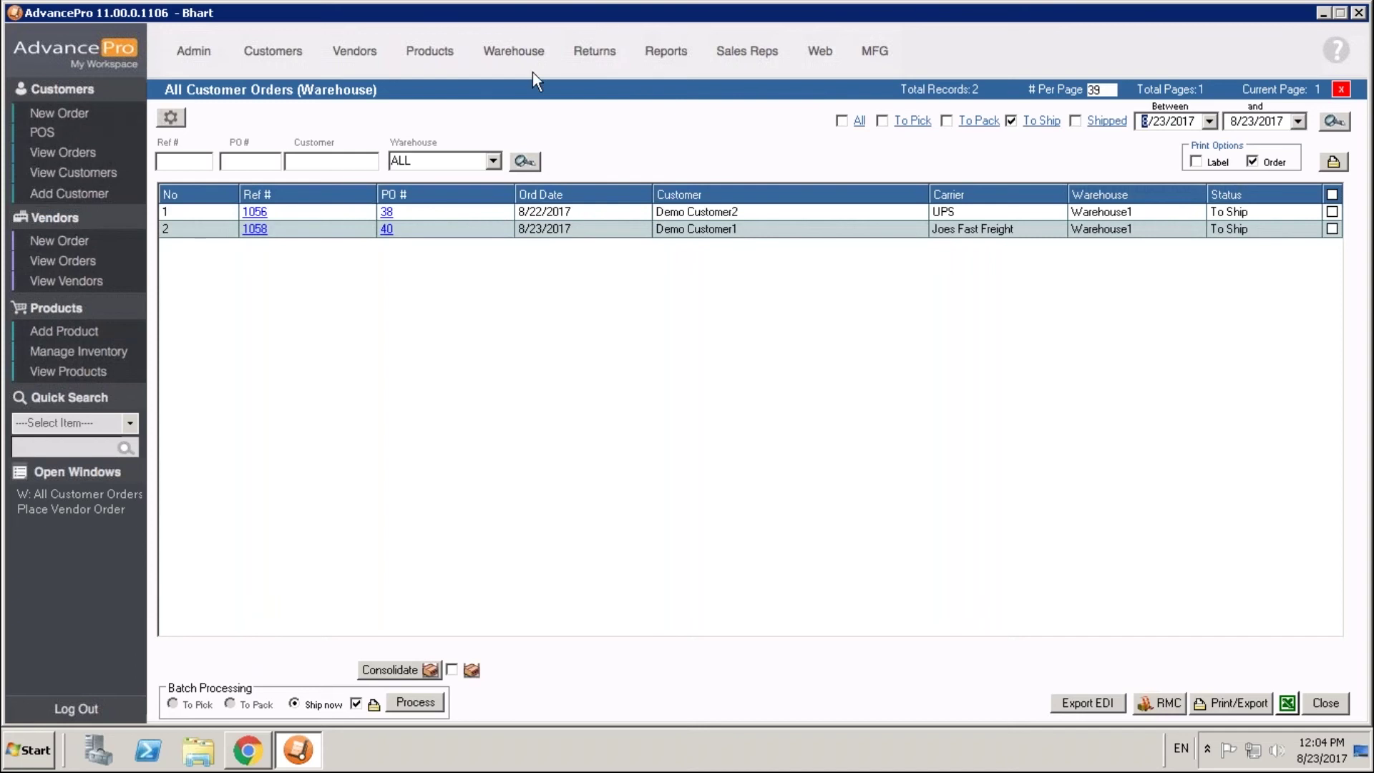
Start a new warehouse pallet for Demo Customer1 with carrier Joes Fast Freight, Warehouse1 and pallet type PALLET TYPE 1
left_click(514, 57)
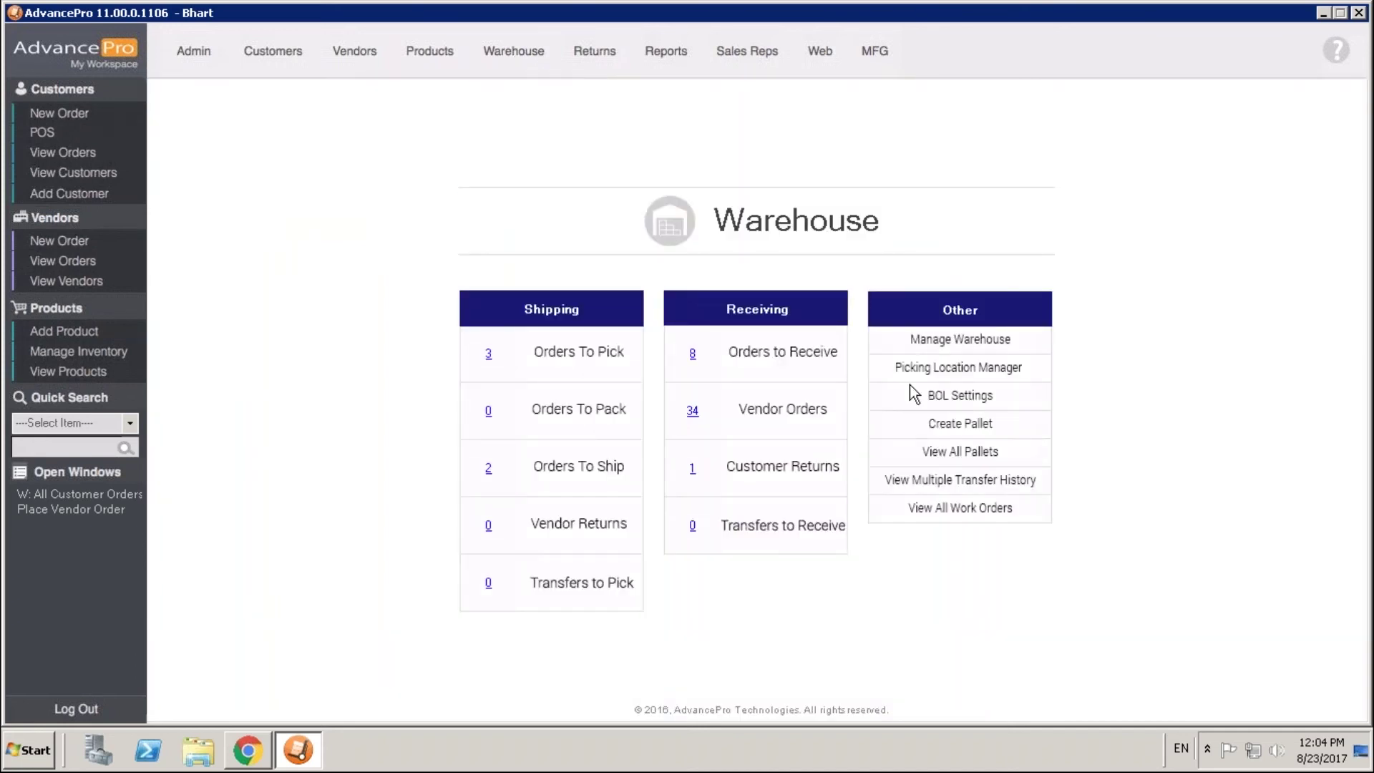
left_click(938, 431)
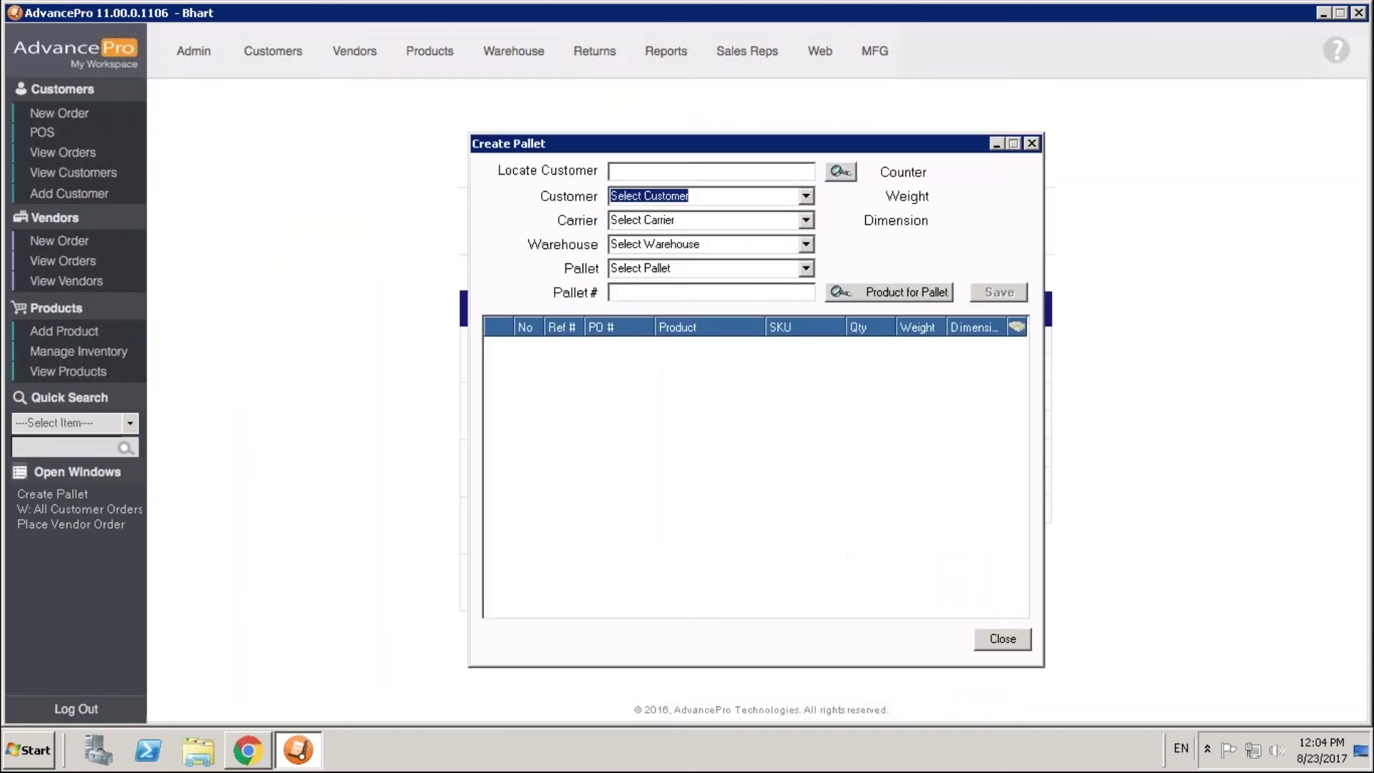
left_click(804, 196)
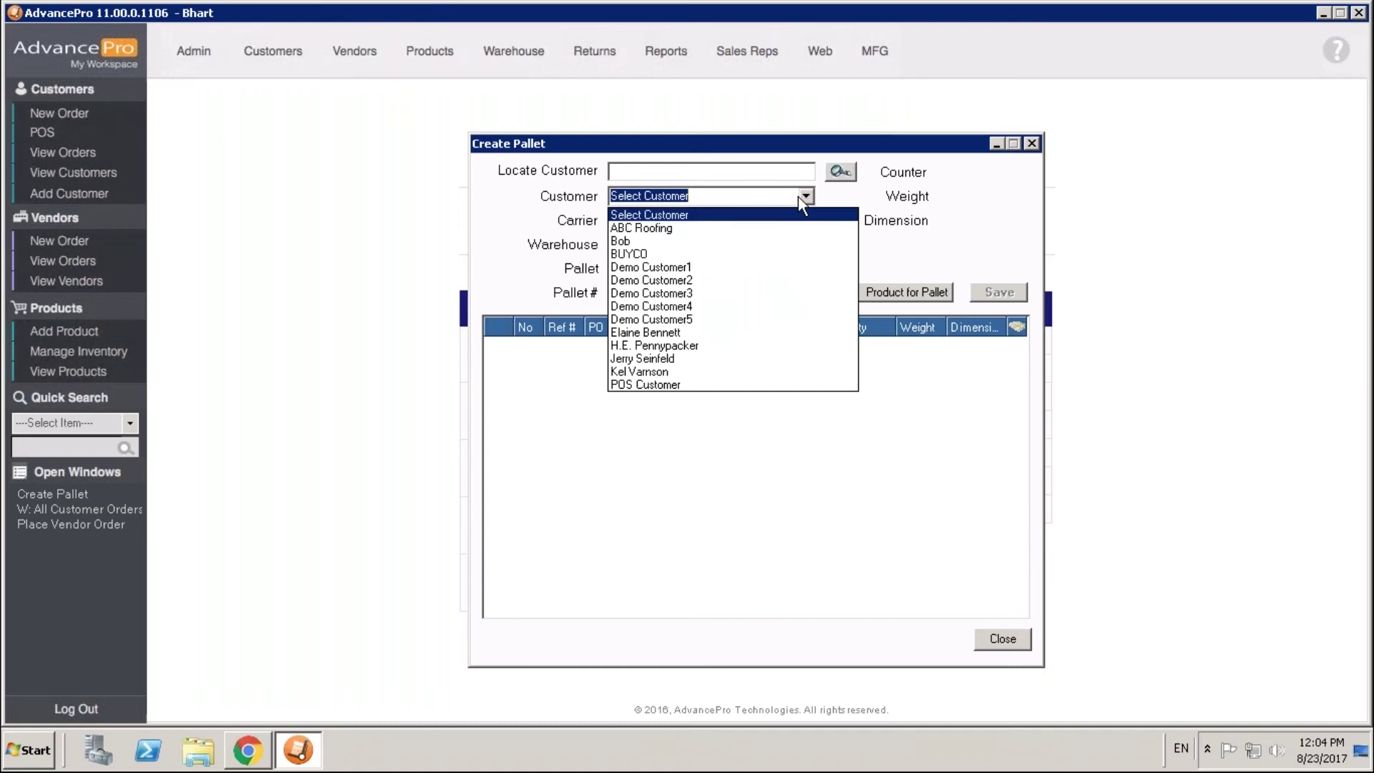
left_click(719, 268)
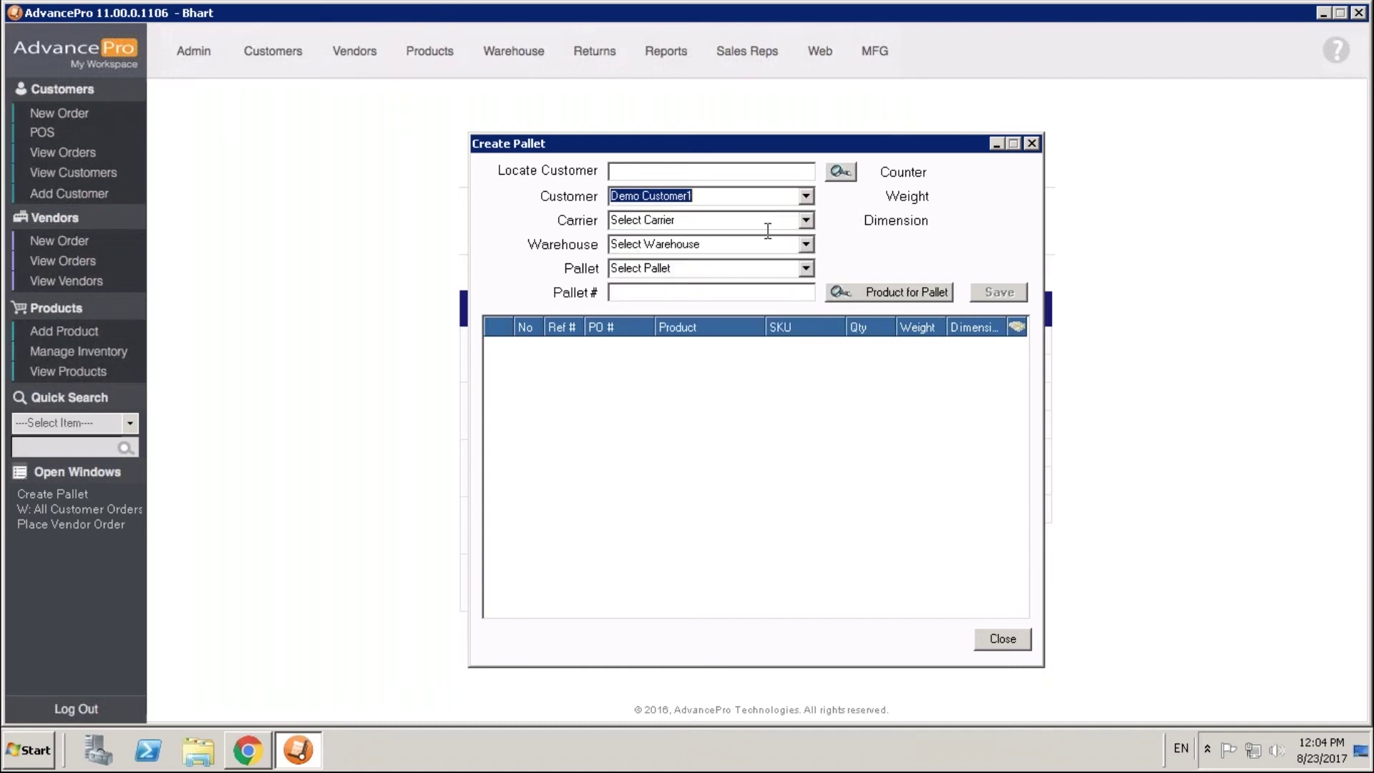
left_click(807, 221)
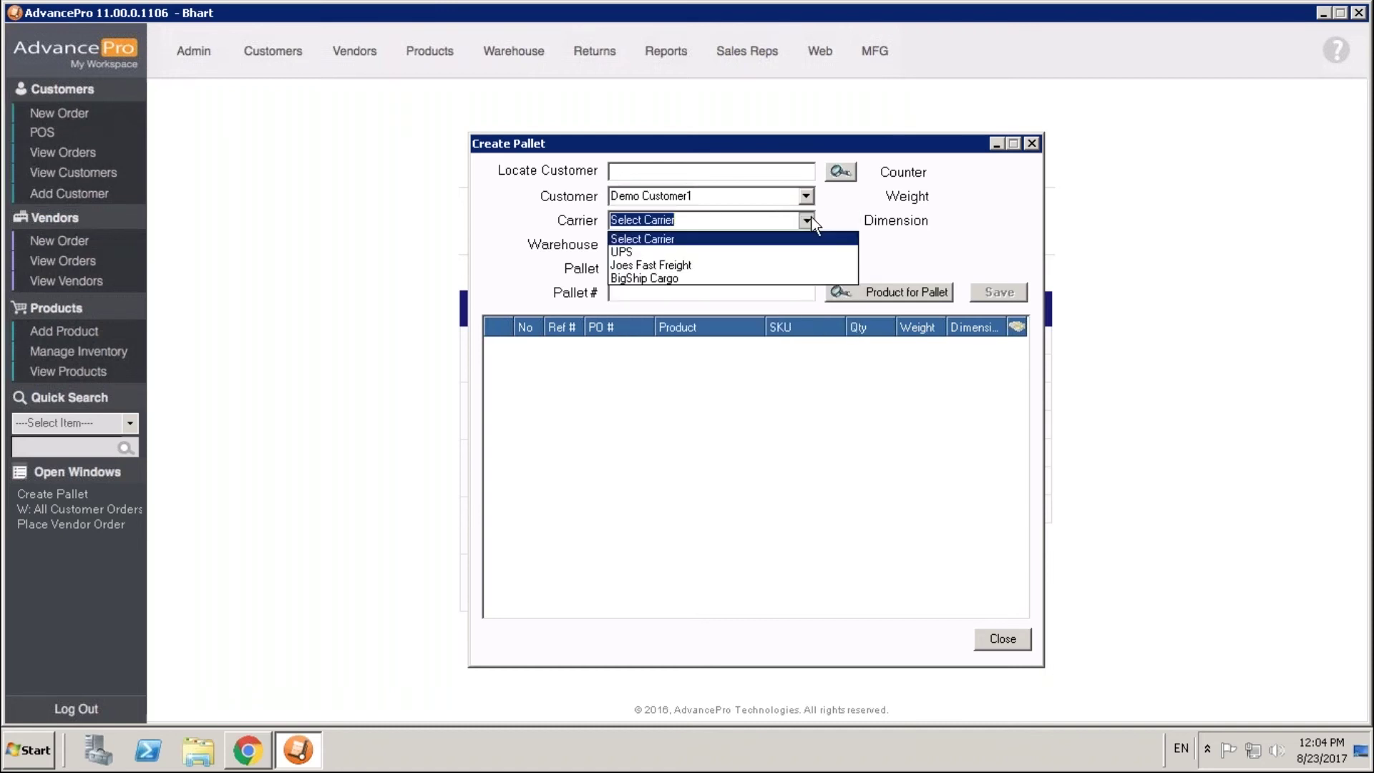
left_click(692, 266)
left_click(757, 245)
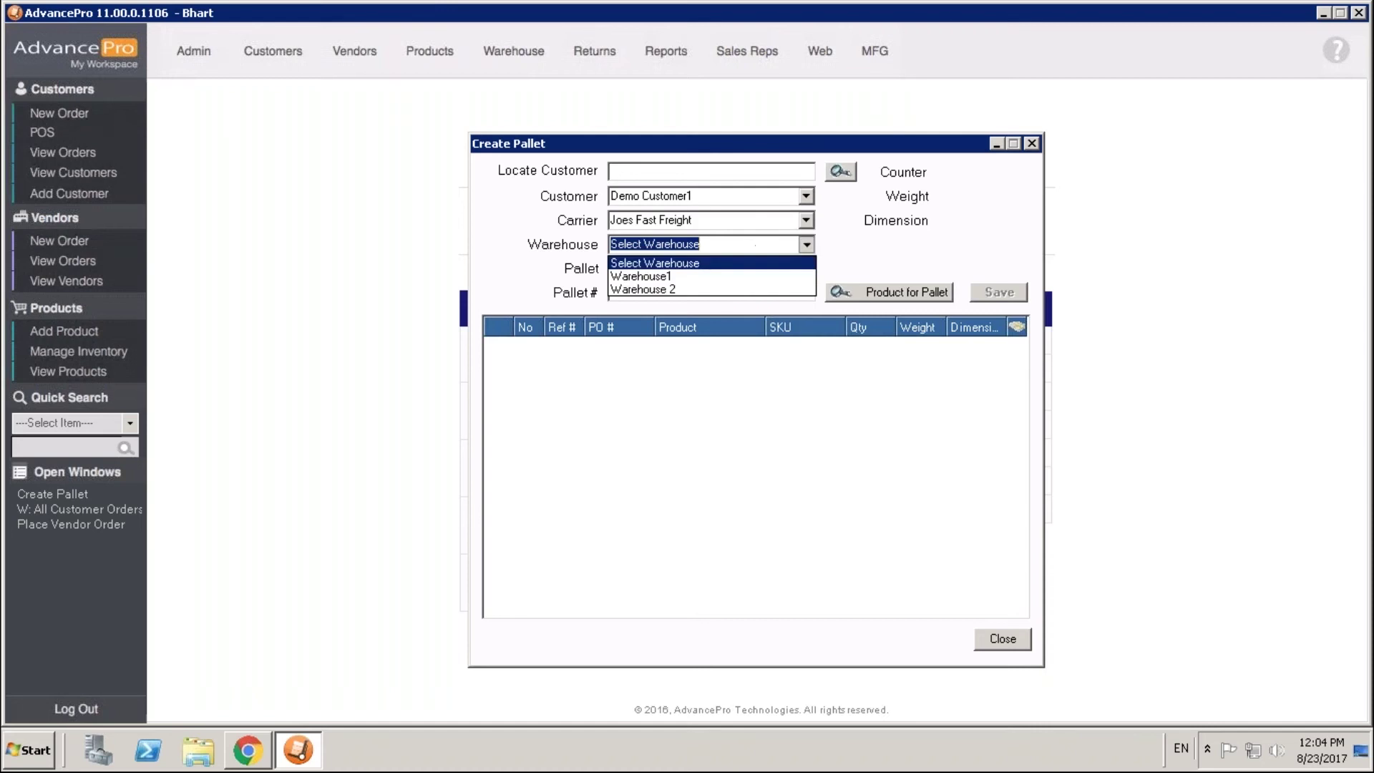
left_click(736, 284)
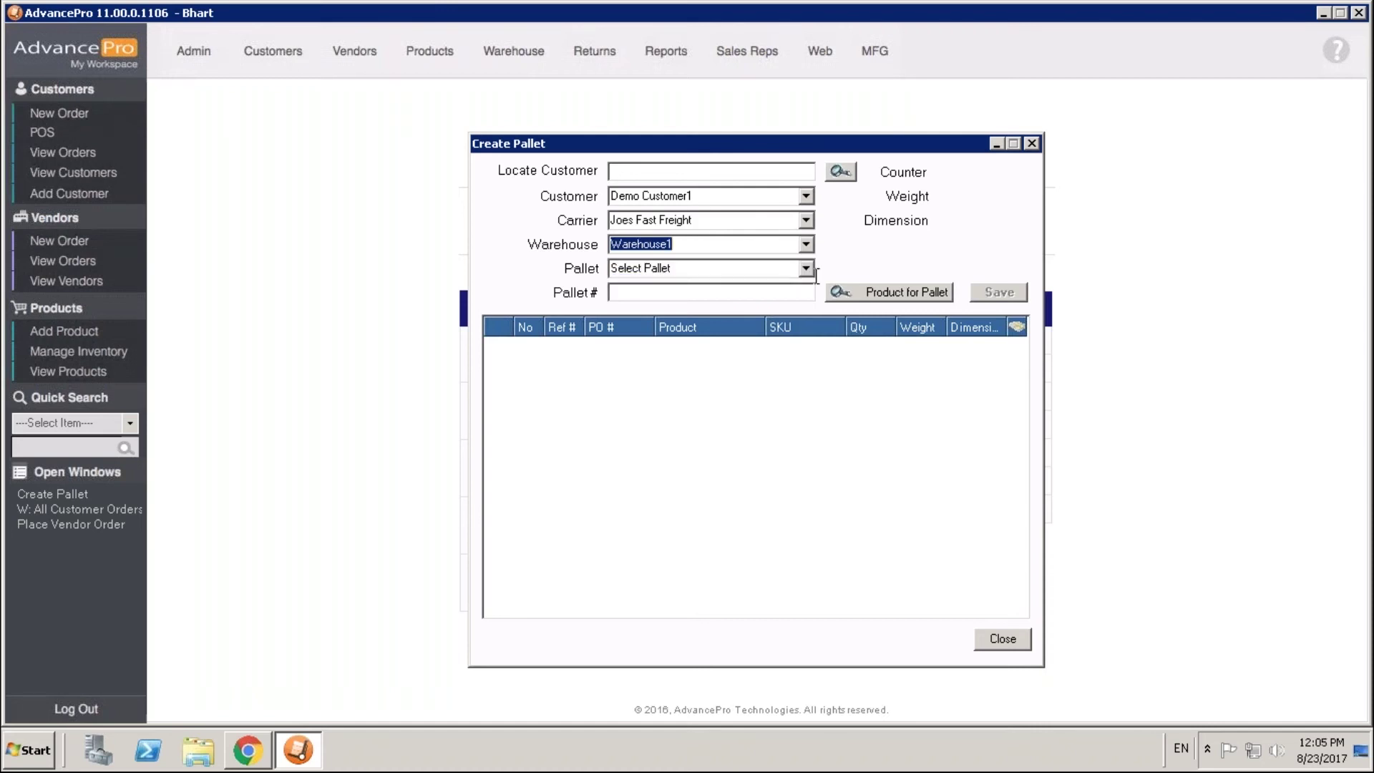
left_click(806, 269)
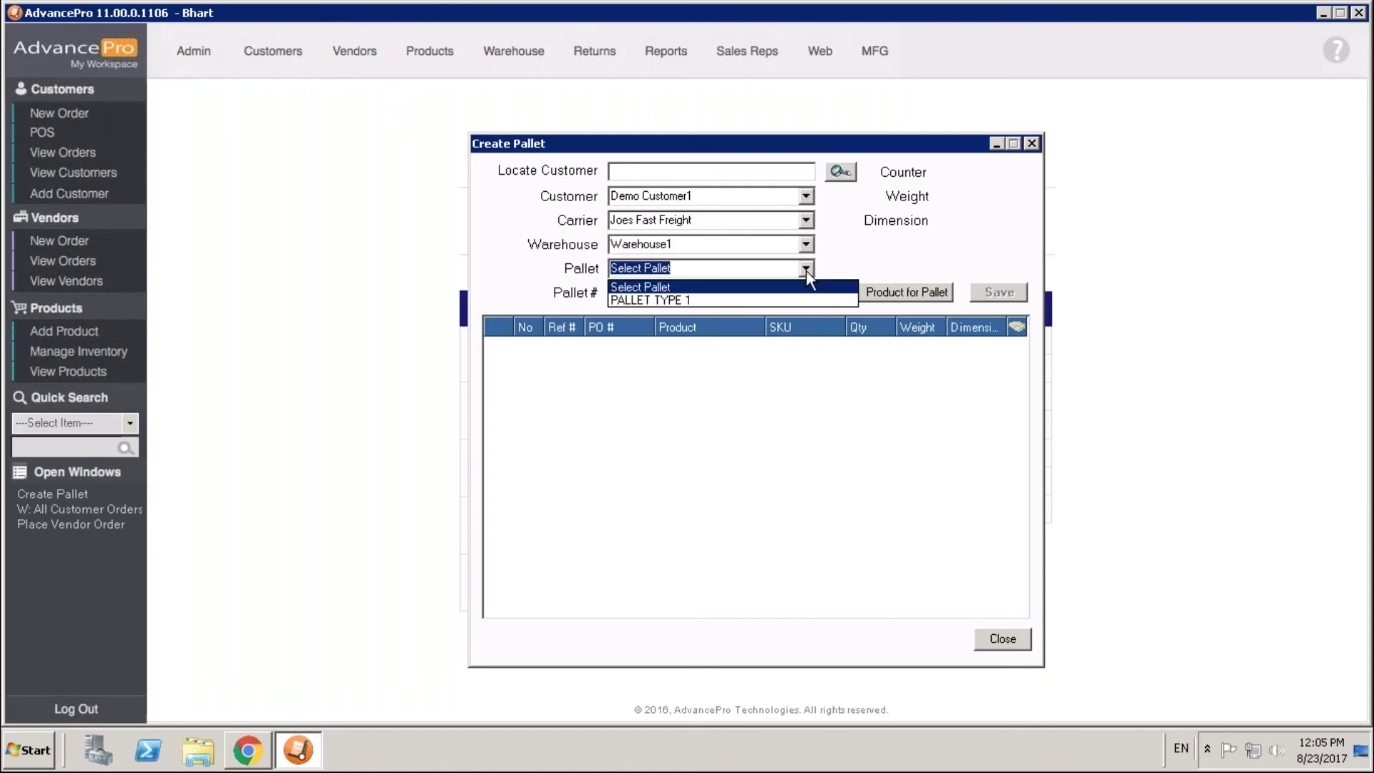
left_click(756, 301)
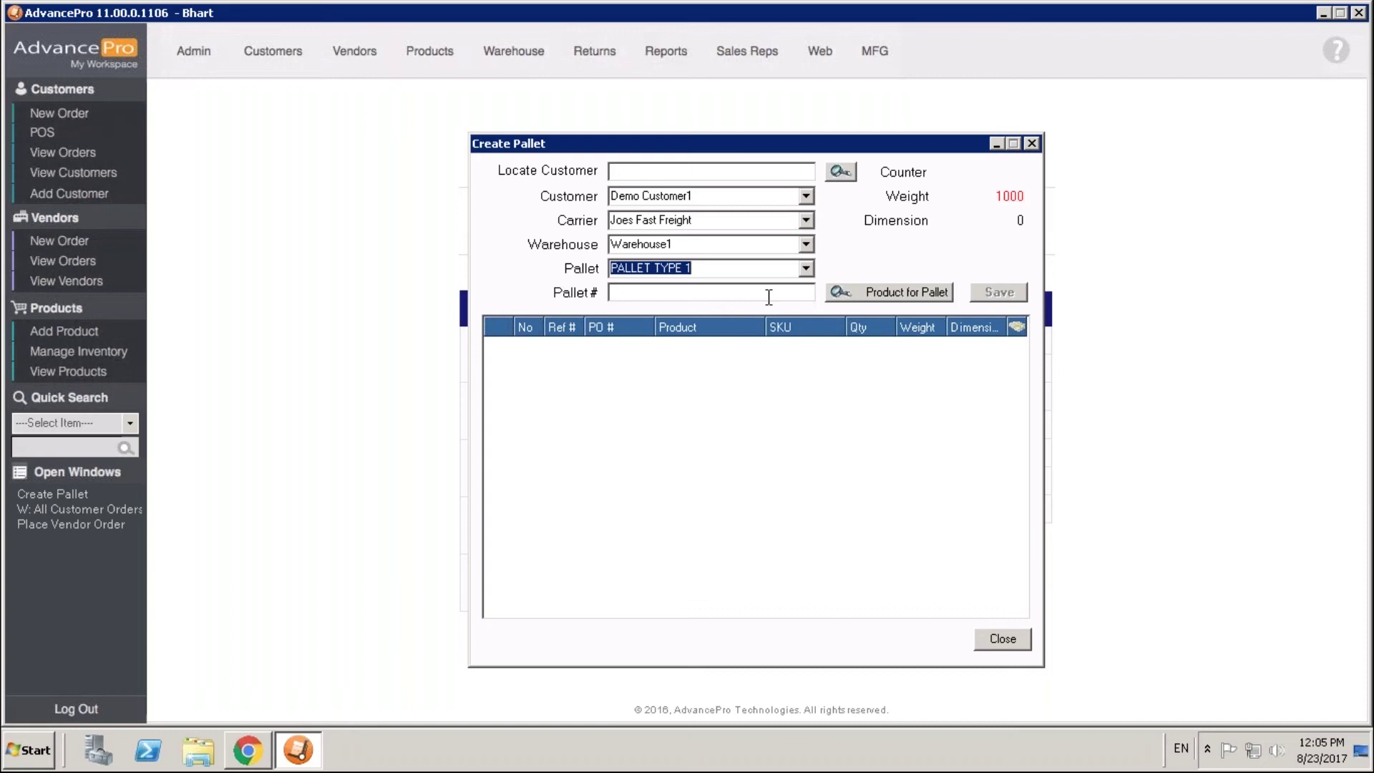
Find the products available for the pallet, include the Adhesive line, and save the pallet
left_click(861, 294)
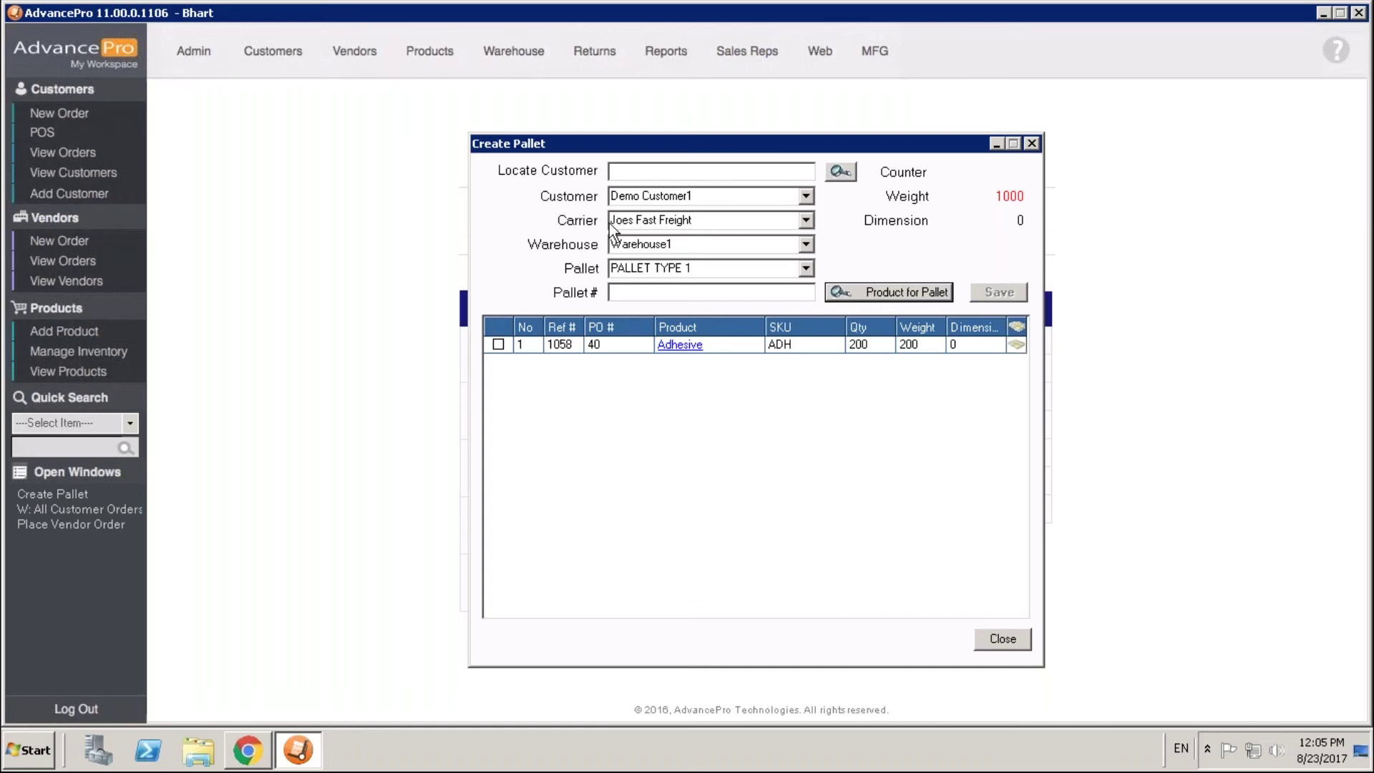
left_click(499, 345)
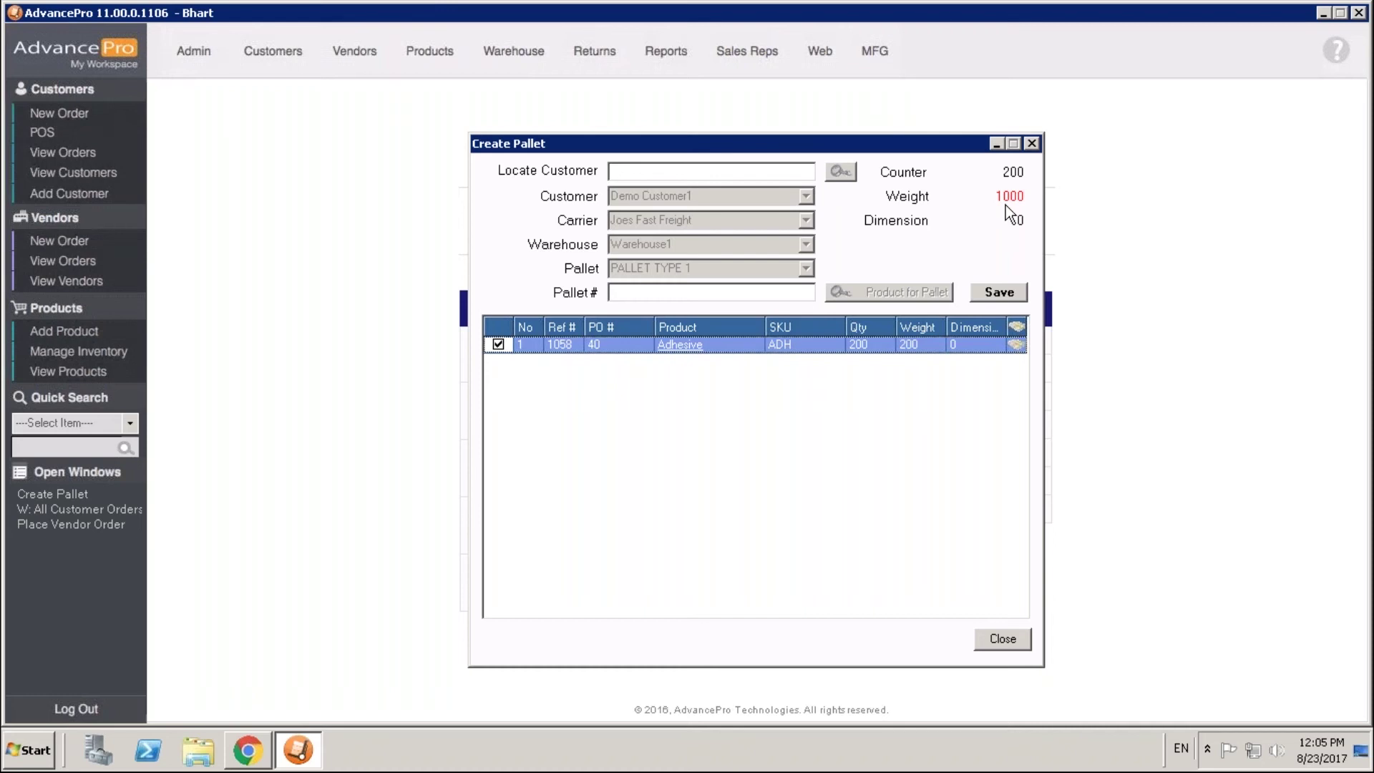
left_click(1000, 292)
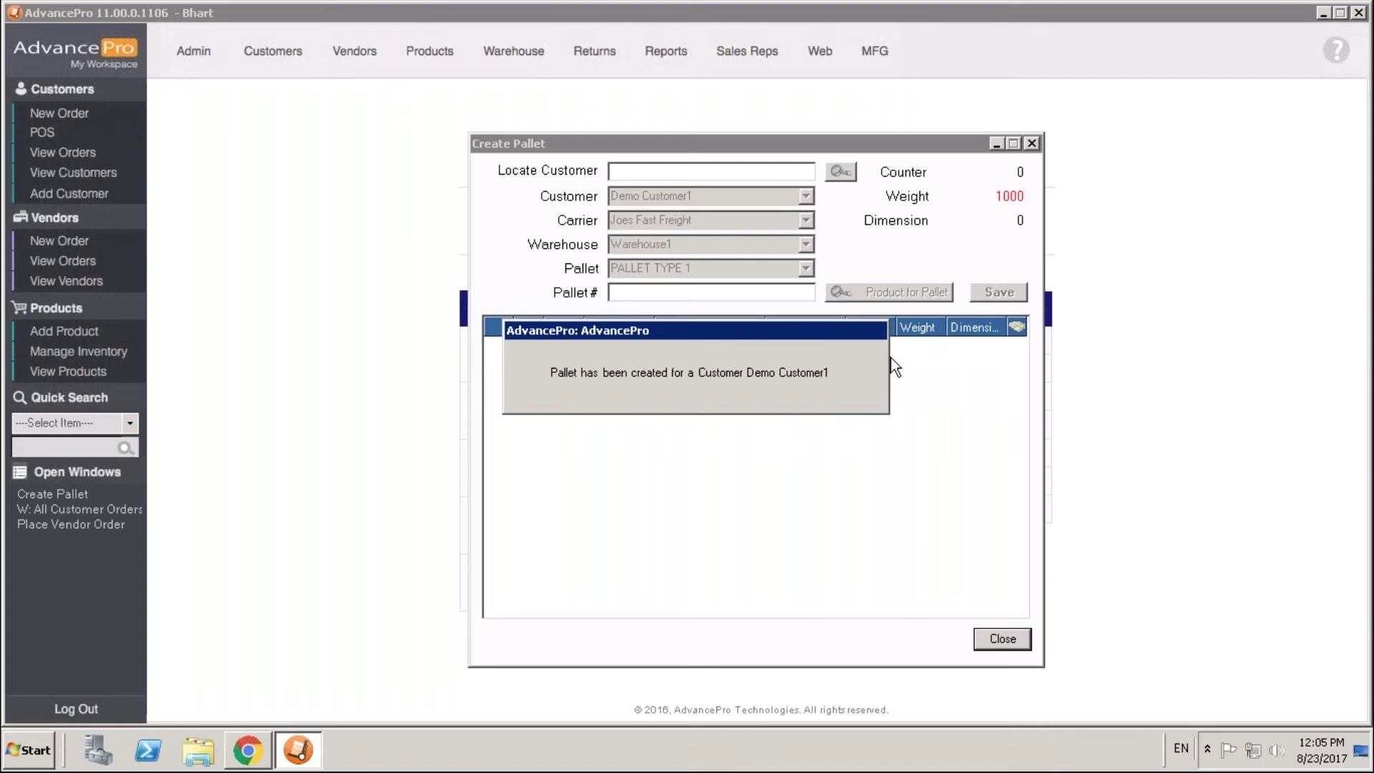
left_click(1016, 641)
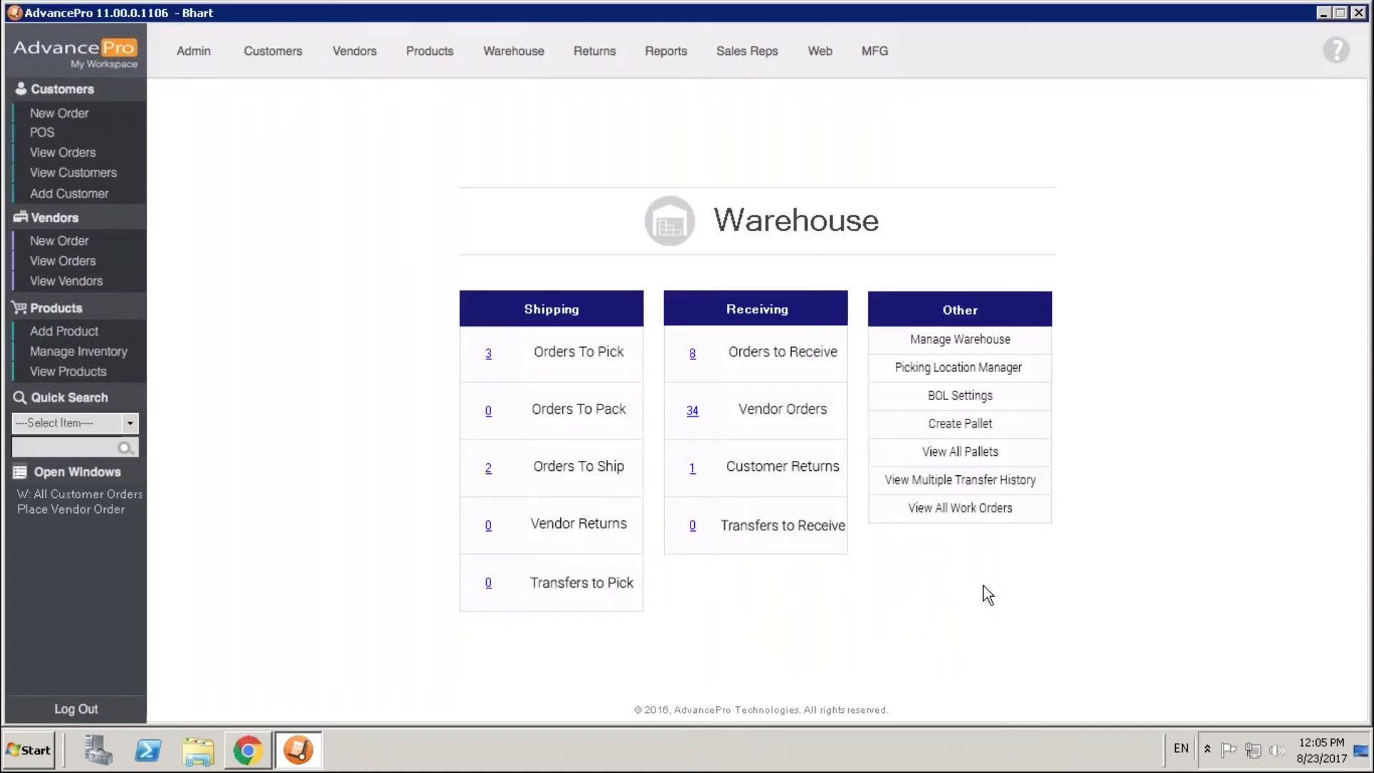
Select the Demo Customer1 pallet in the list of all warehouse pallets and open its bill of lading for printing
left_click(951, 452)
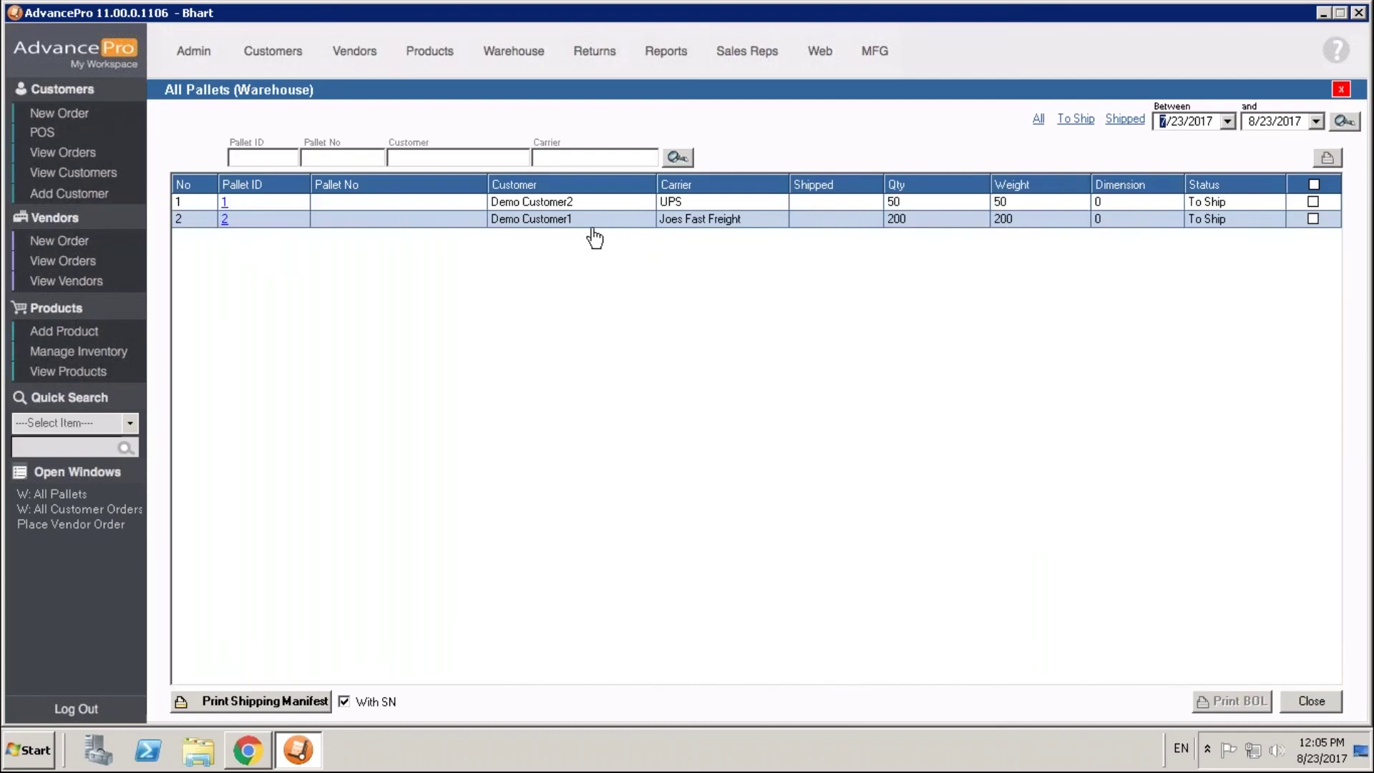
left_click(581, 203)
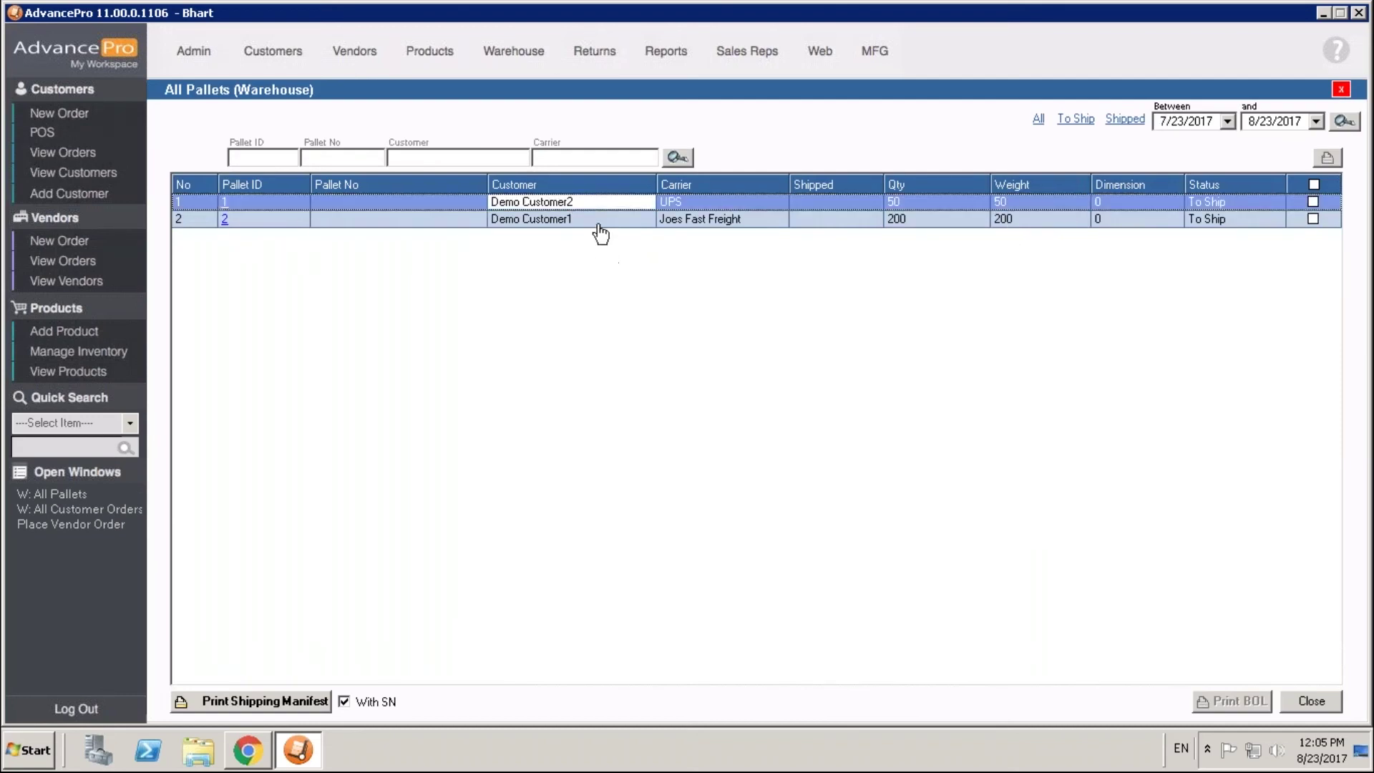
left_click(603, 219)
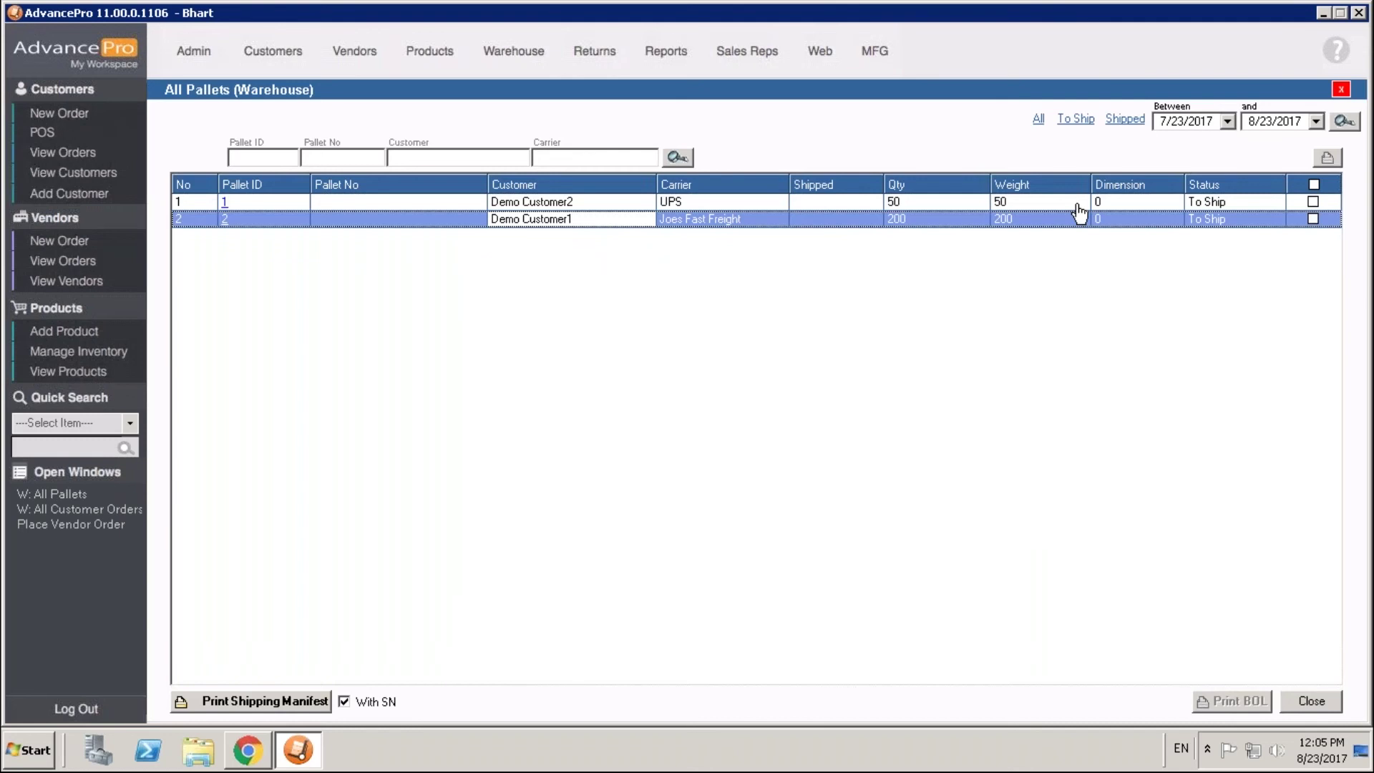
left_click(1313, 219)
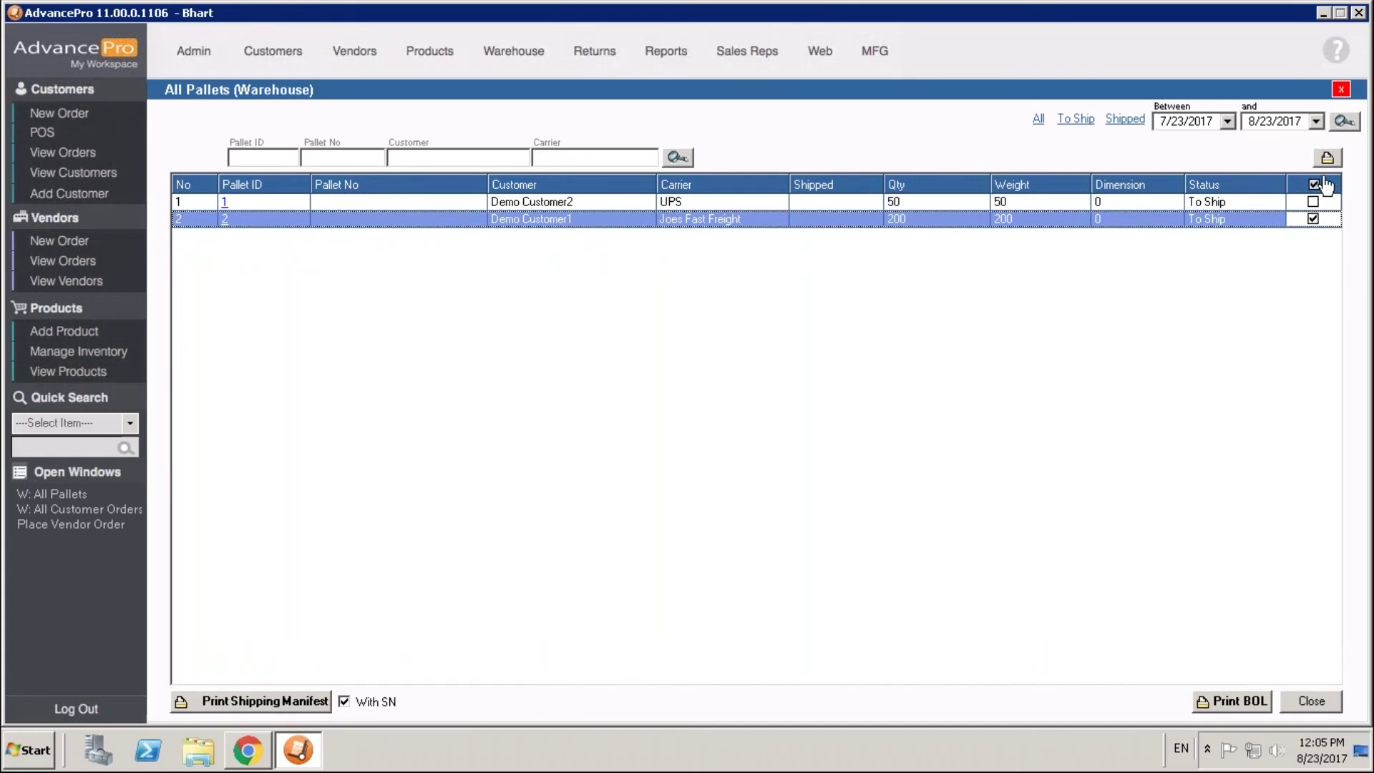
left_click(1231, 701)
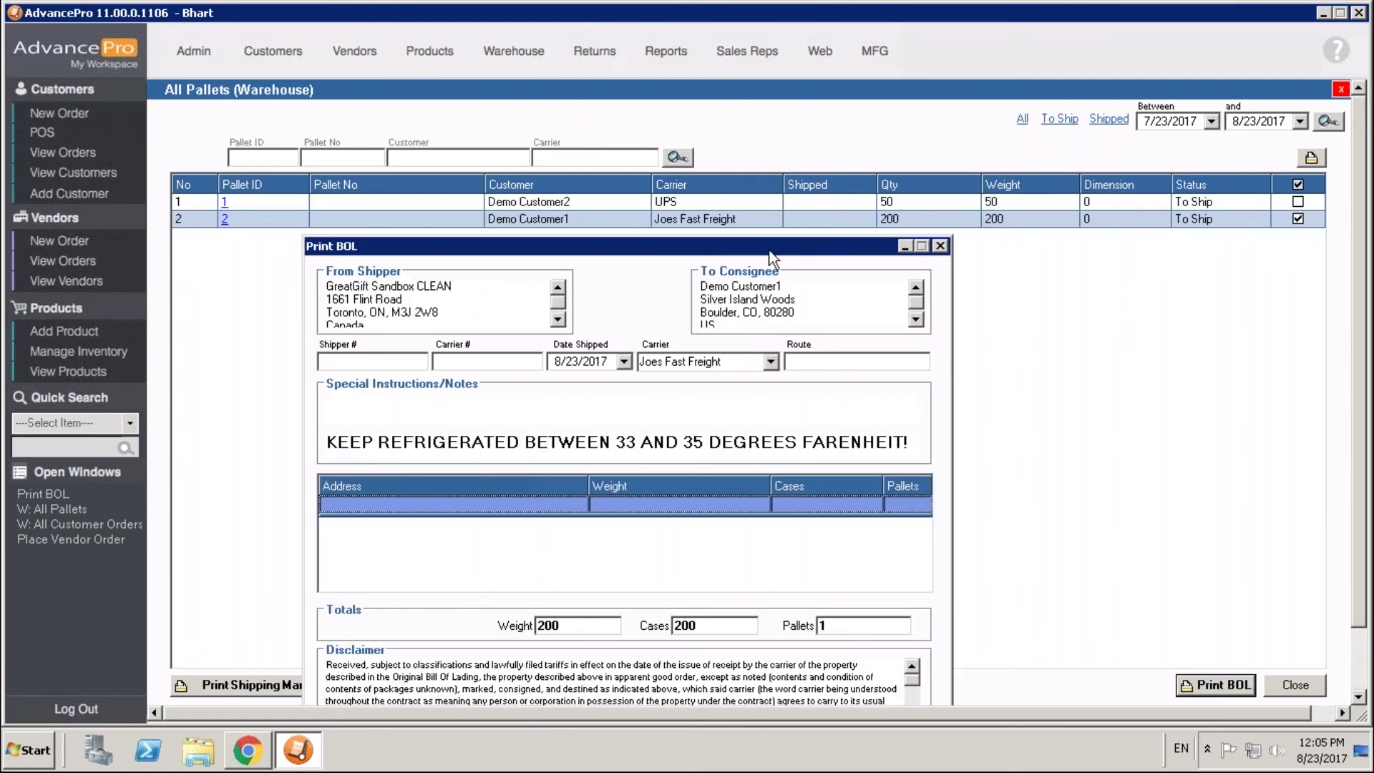
left_click_drag(770, 240, 785, 138)
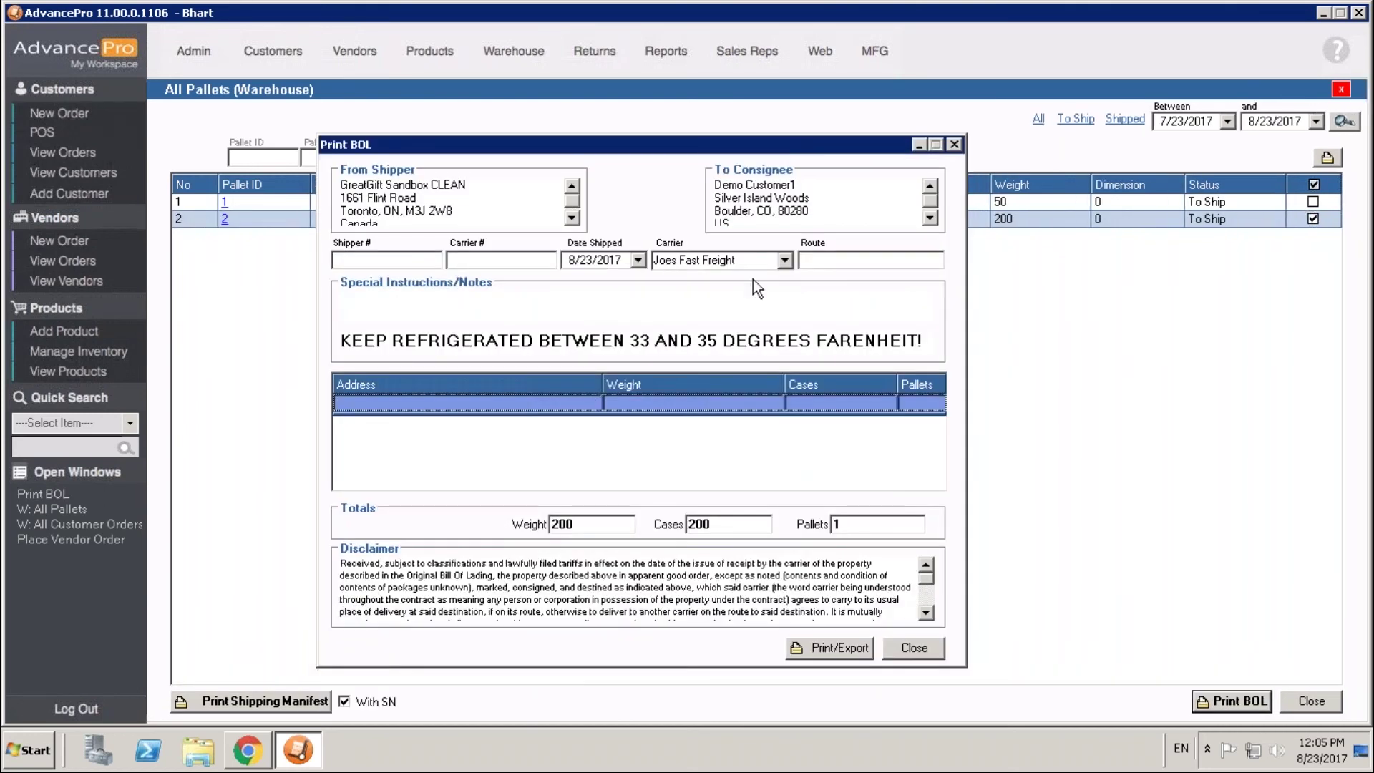
Examine the bill of lading's special instructions, disclaimer, address, cases and pallets columns, and the shipper, carrier and route fields
left_click(852, 340)
left_click_drag(922, 342, 342, 344)
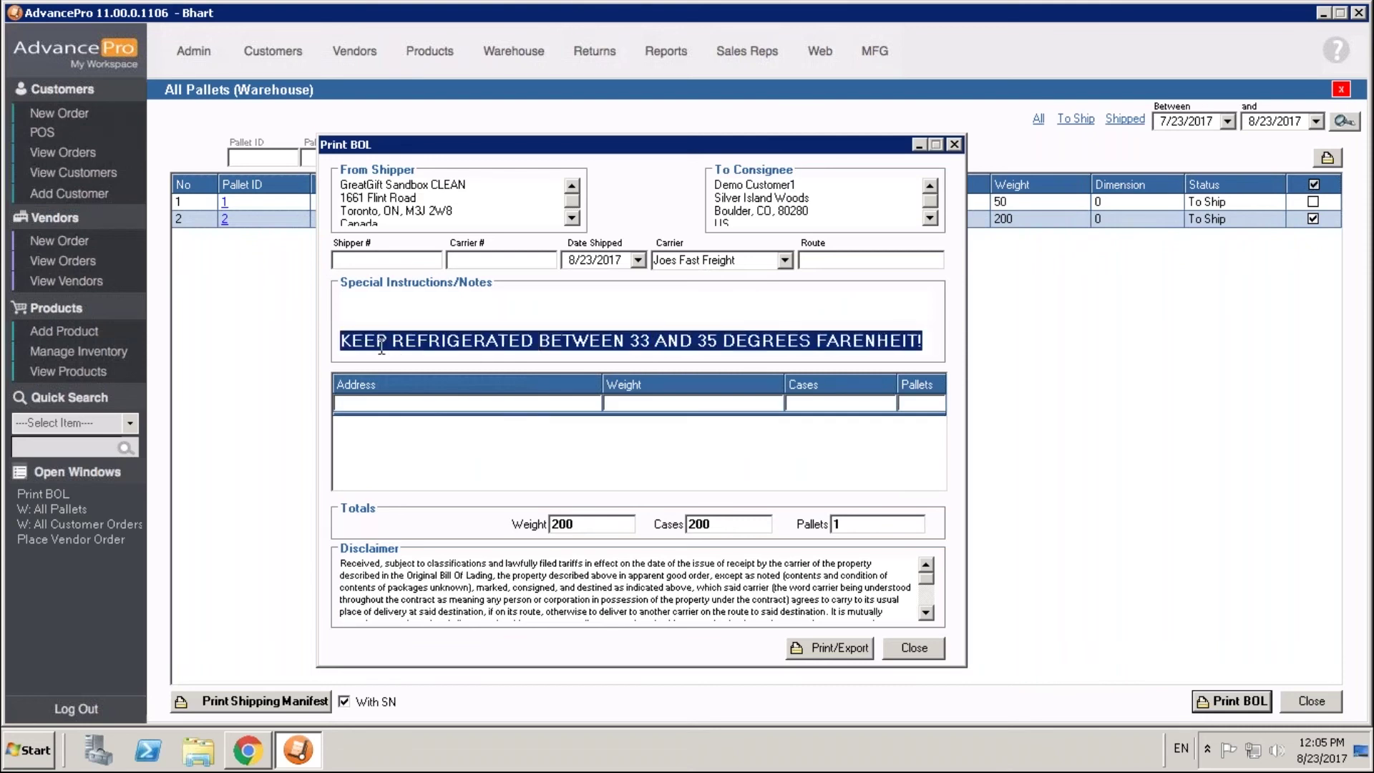
left_click(466, 585)
left_click(421, 402)
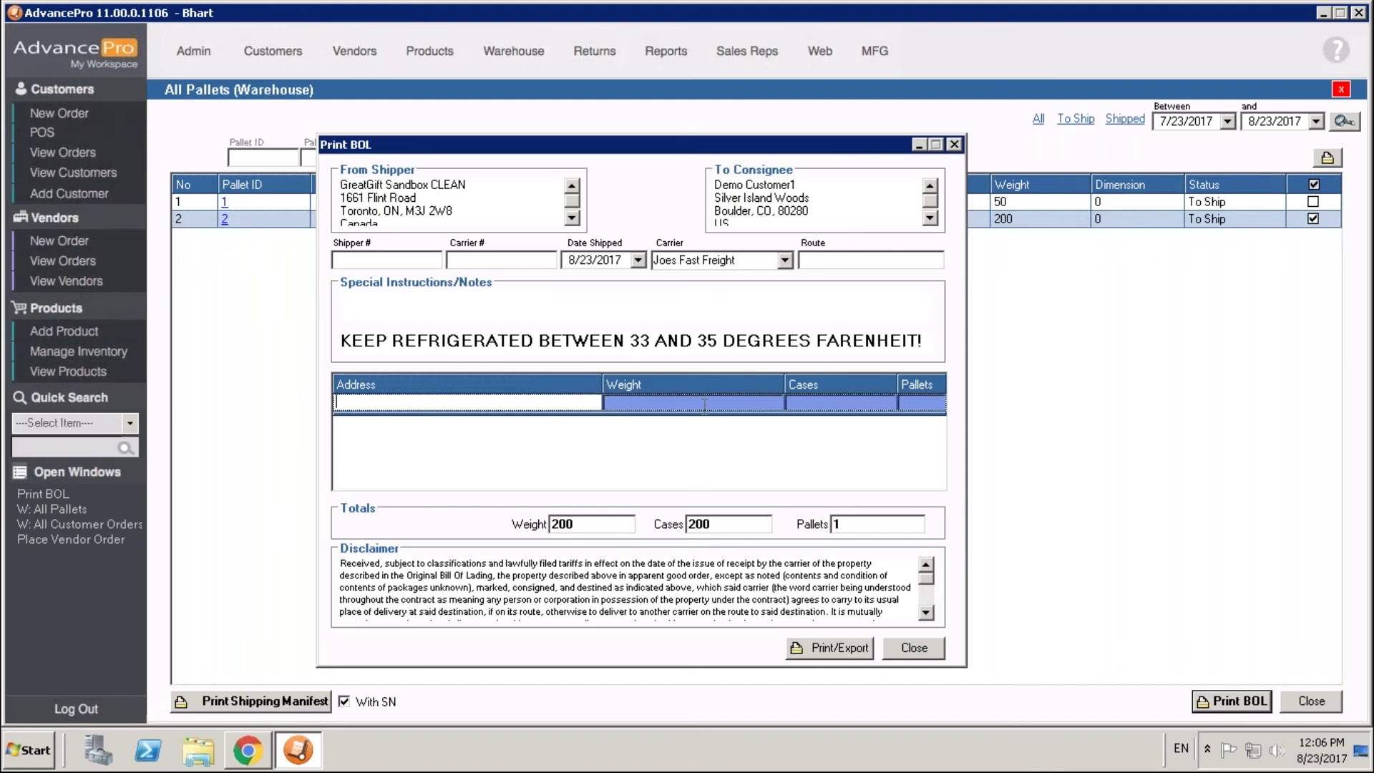
left_click(845, 404)
left_click(922, 405)
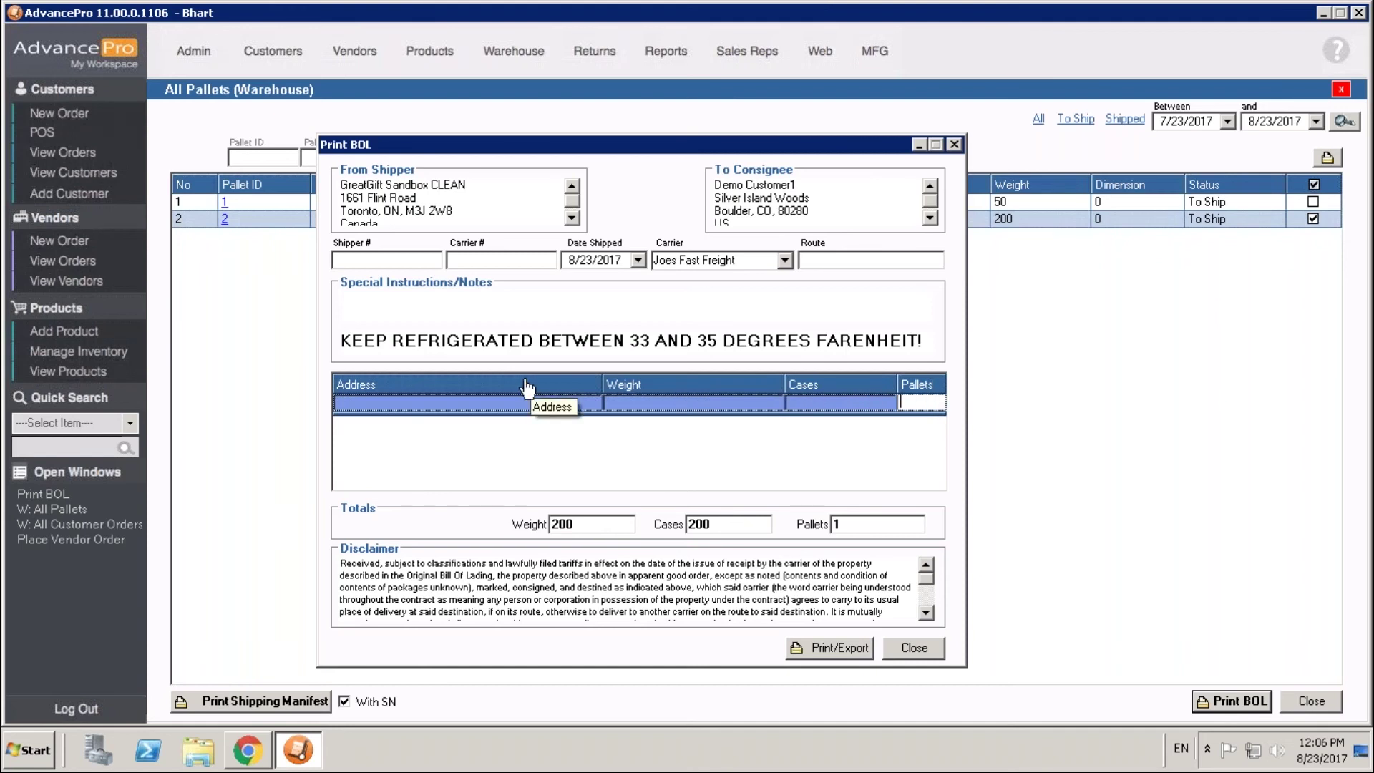
left_click(374, 262)
left_click(491, 263)
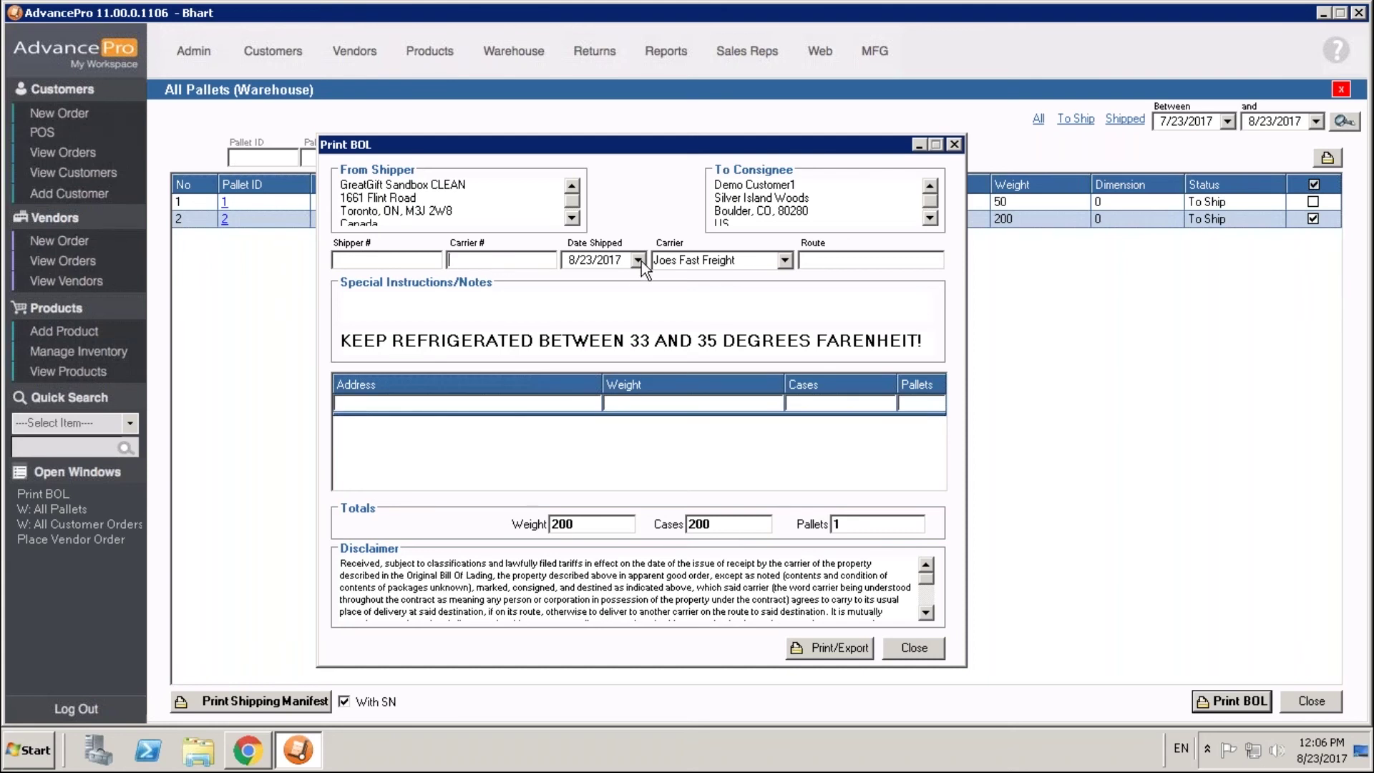
left_click(861, 263)
Generate the bill of lading report for the Demo Customer1 pallet, review its layout, and close it
left_click(839, 649)
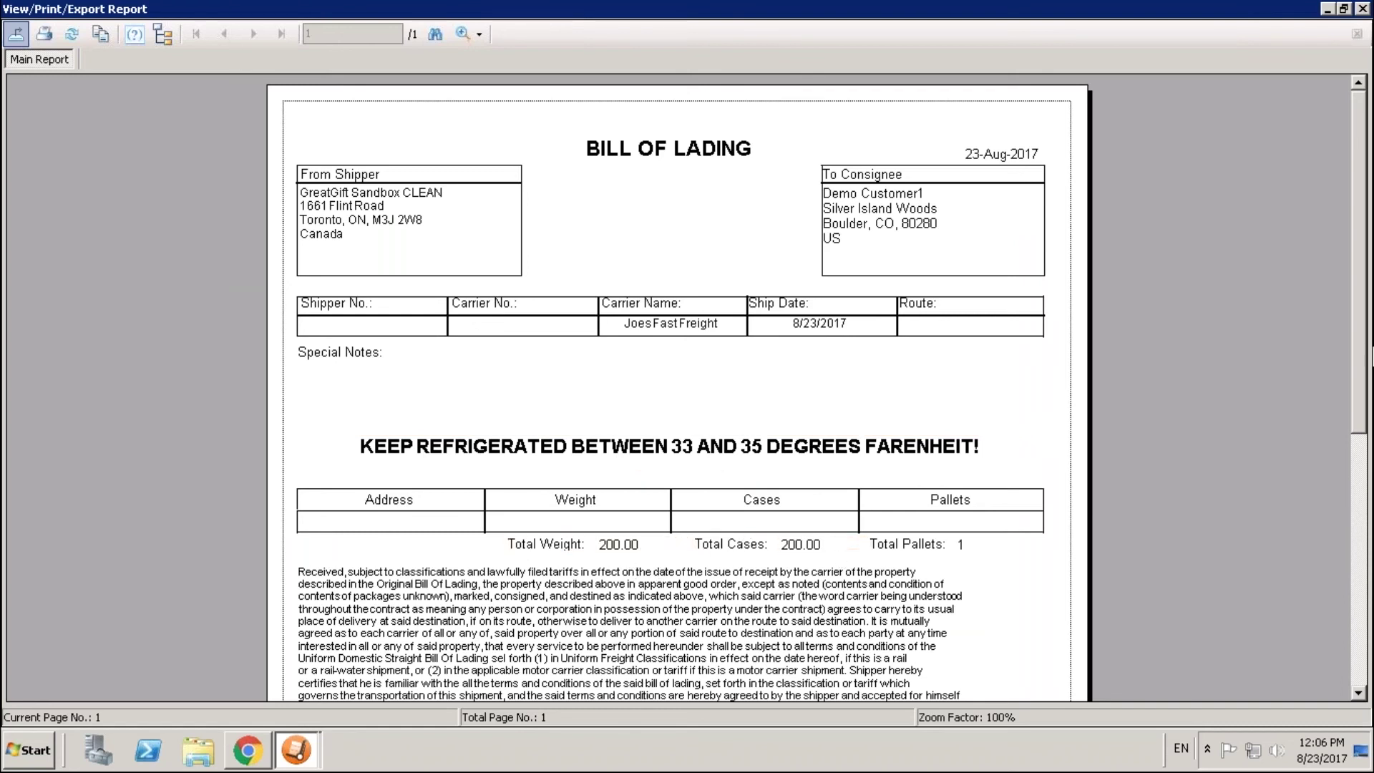
left_click_drag(1364, 362, 1362, 407)
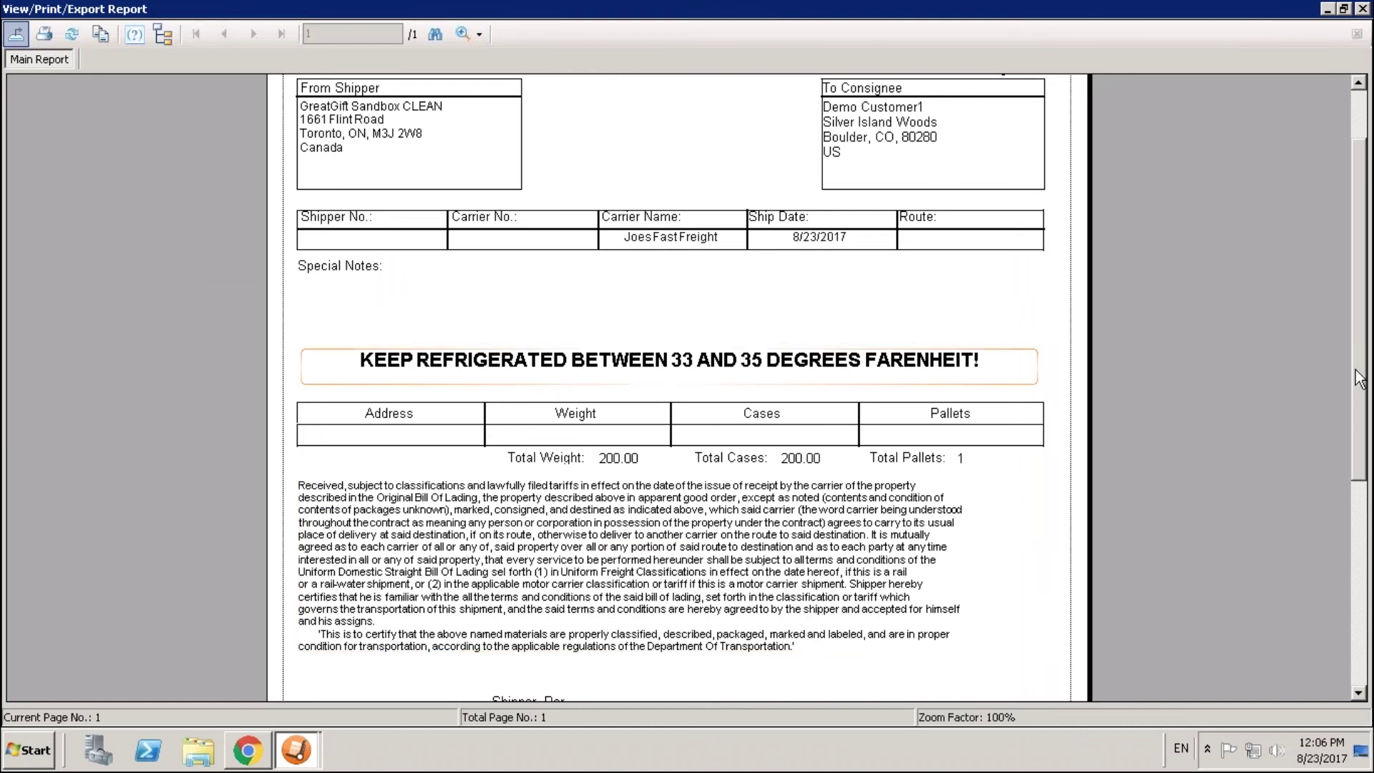
left_click_drag(1360, 377, 1363, 343)
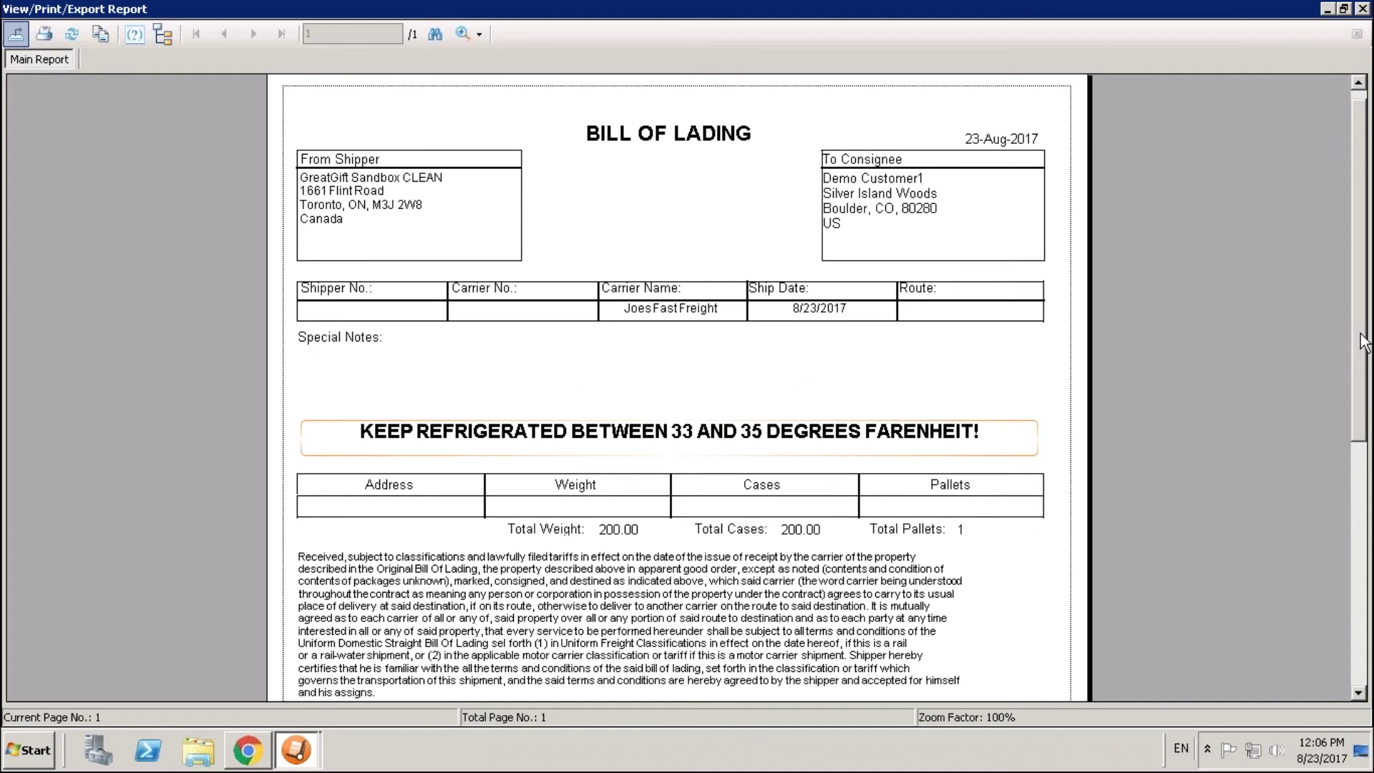
left_click(1362, 10)
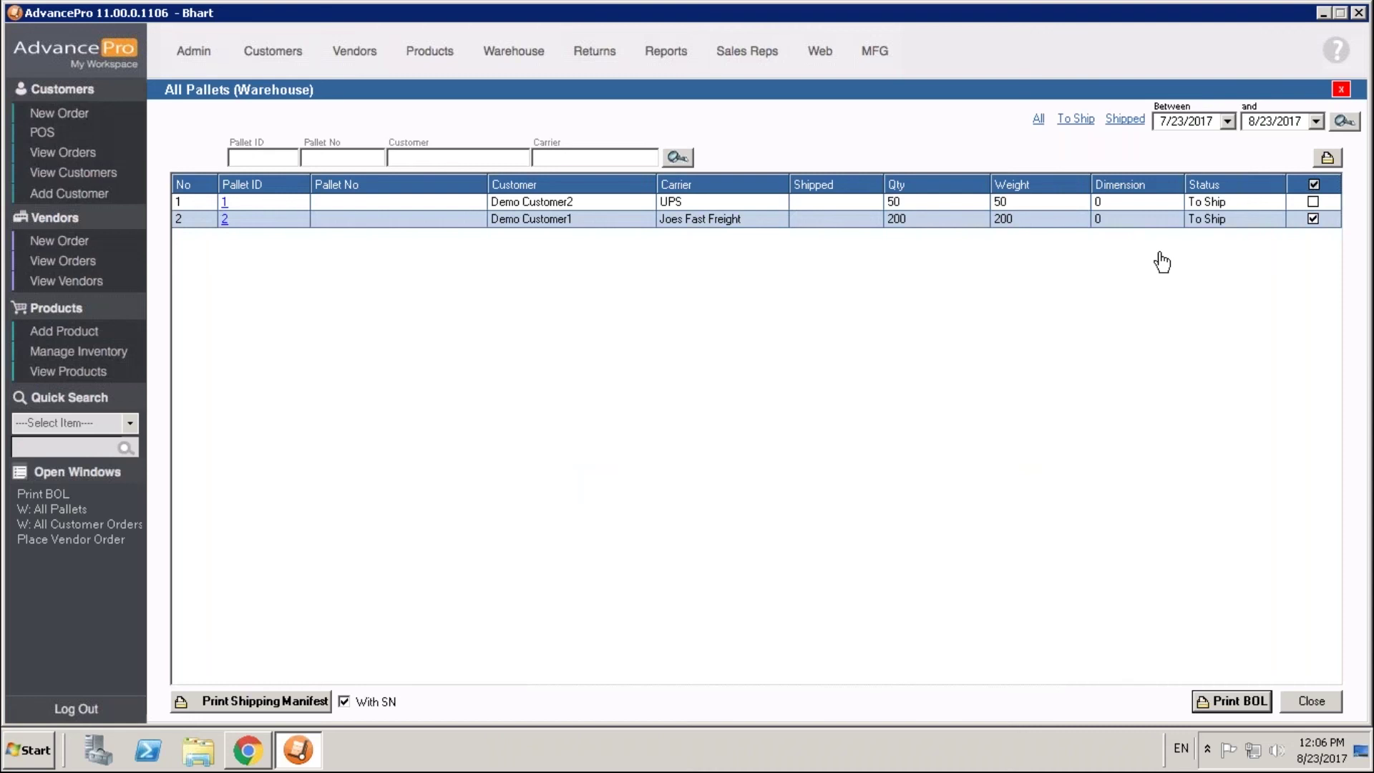
Try to submit the Demo Customer1 order from the warehouse orders waiting to ship, with Ship now selected
left_click(547, 50)
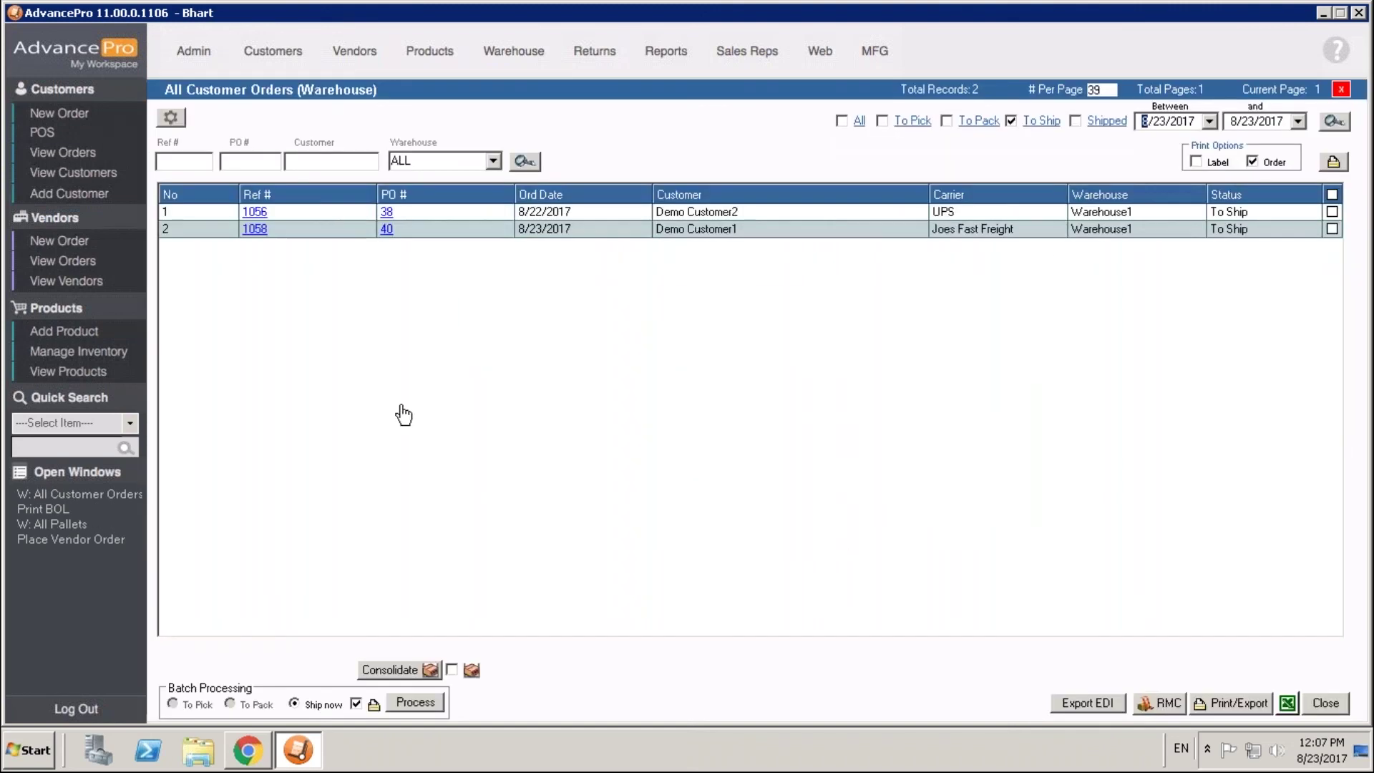
left_click(386, 229)
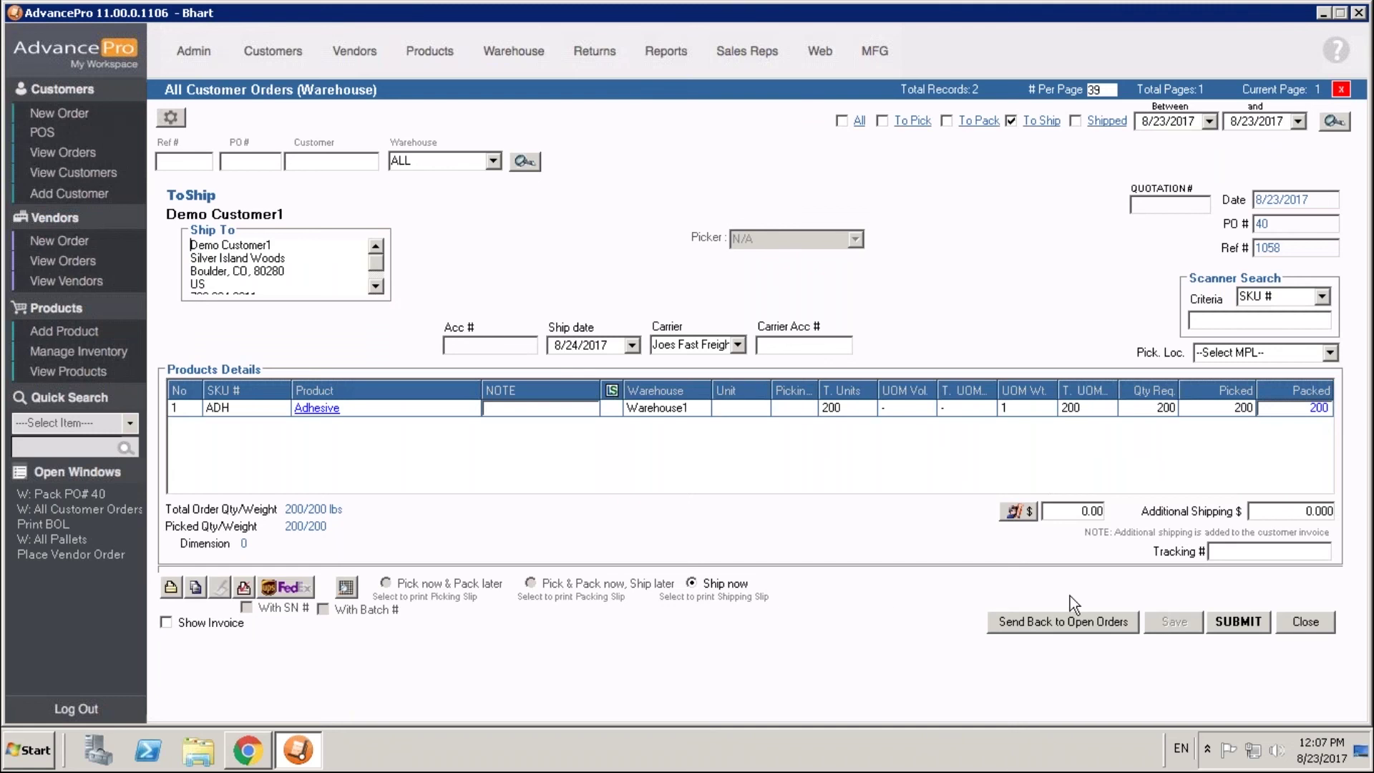
left_click(1226, 622)
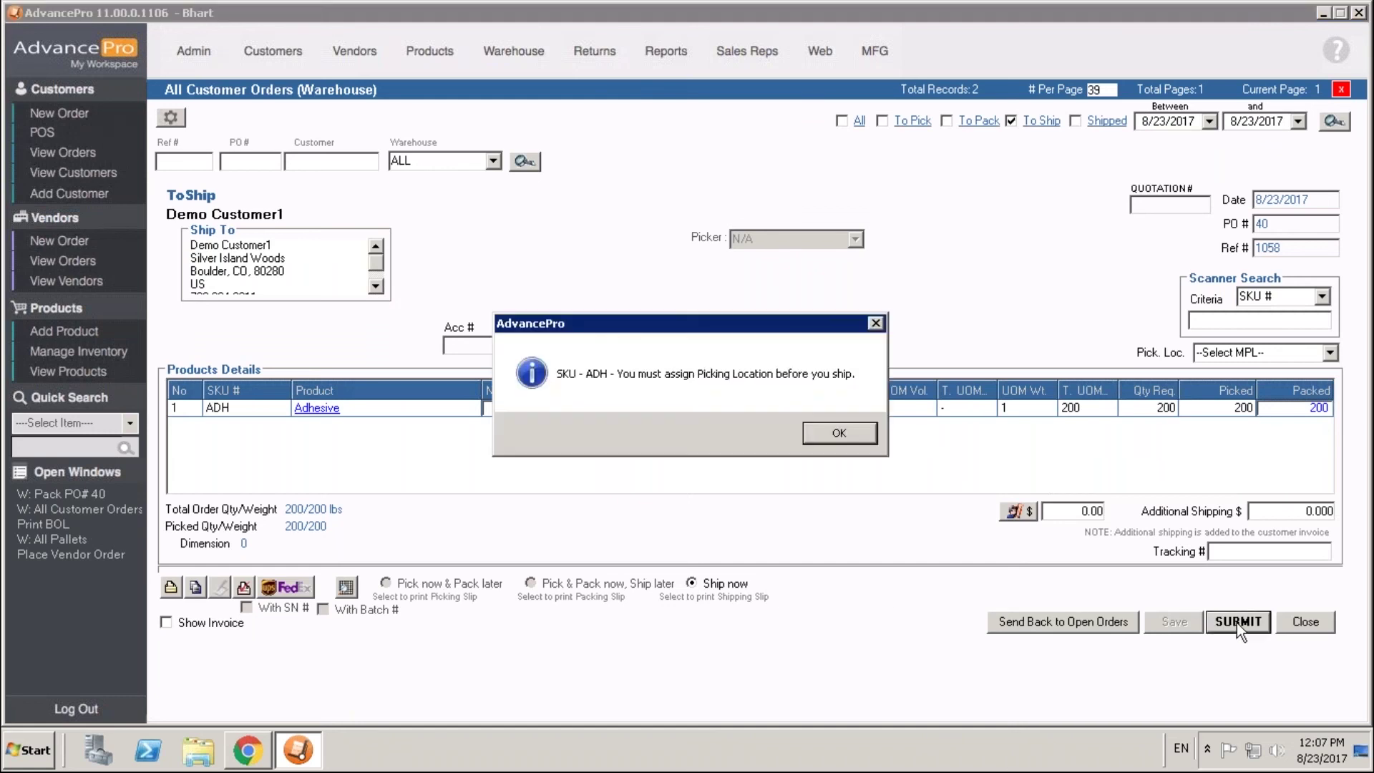
left_click(825, 434)
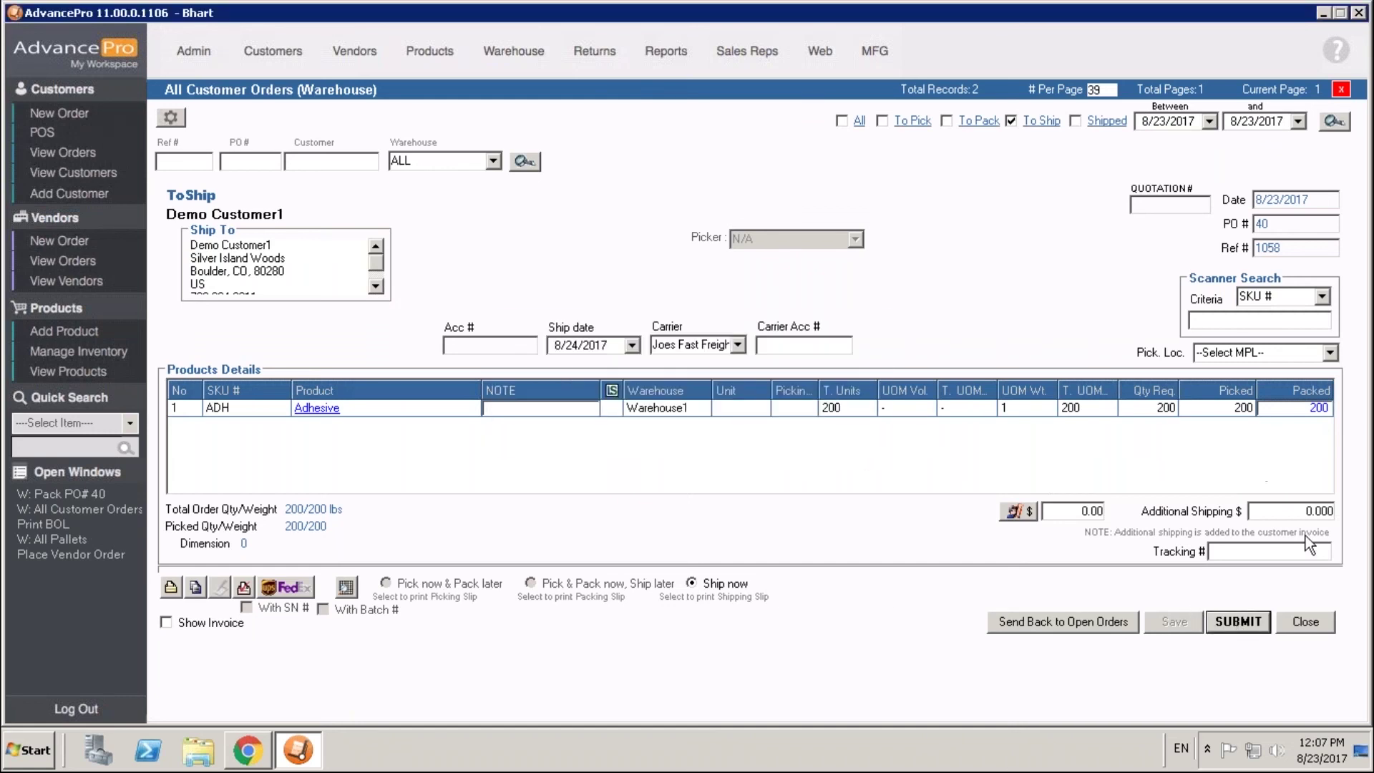
left_click(1313, 620)
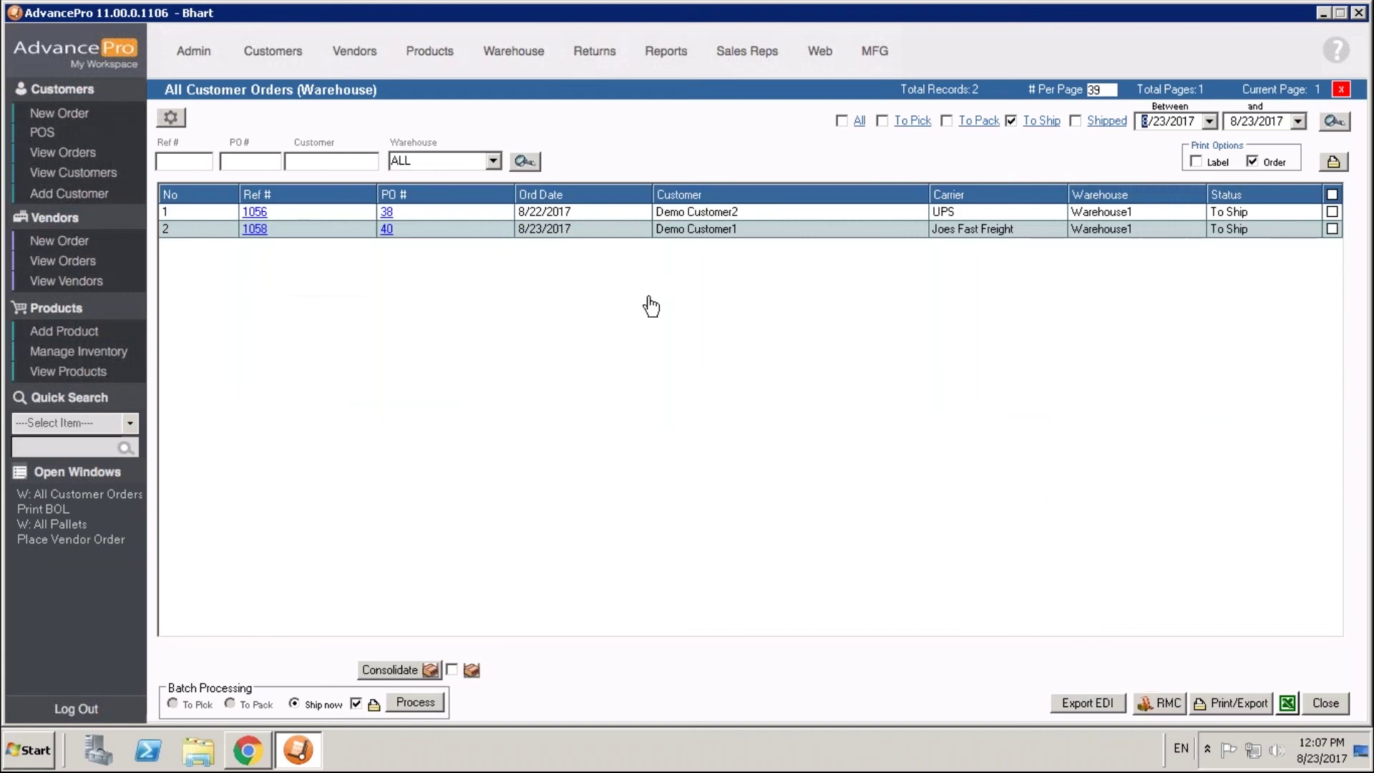
Batch process the Demo Customer1 and Demo Customer2 orders with the Ship now option and cancel the printing
left_click(1332, 229)
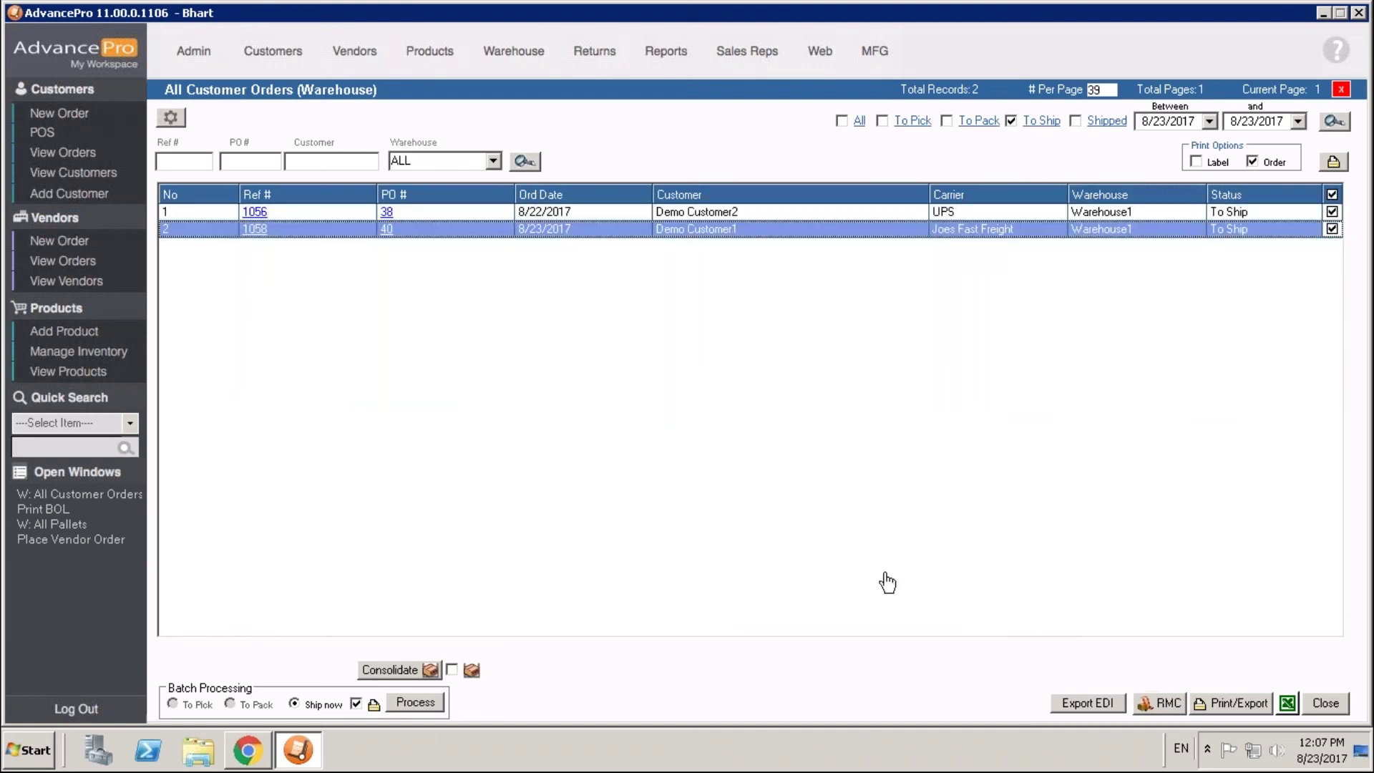
left_click(405, 702)
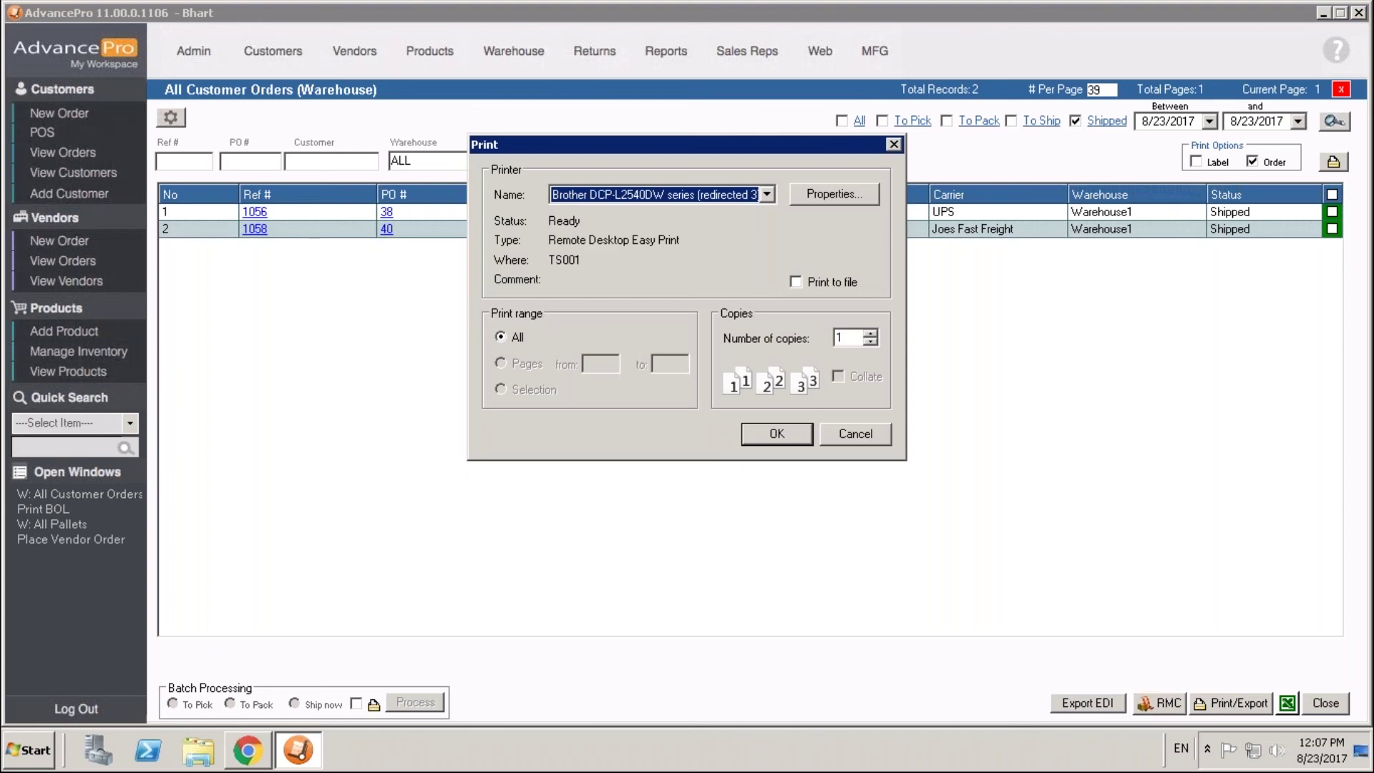
left_click(853, 435)
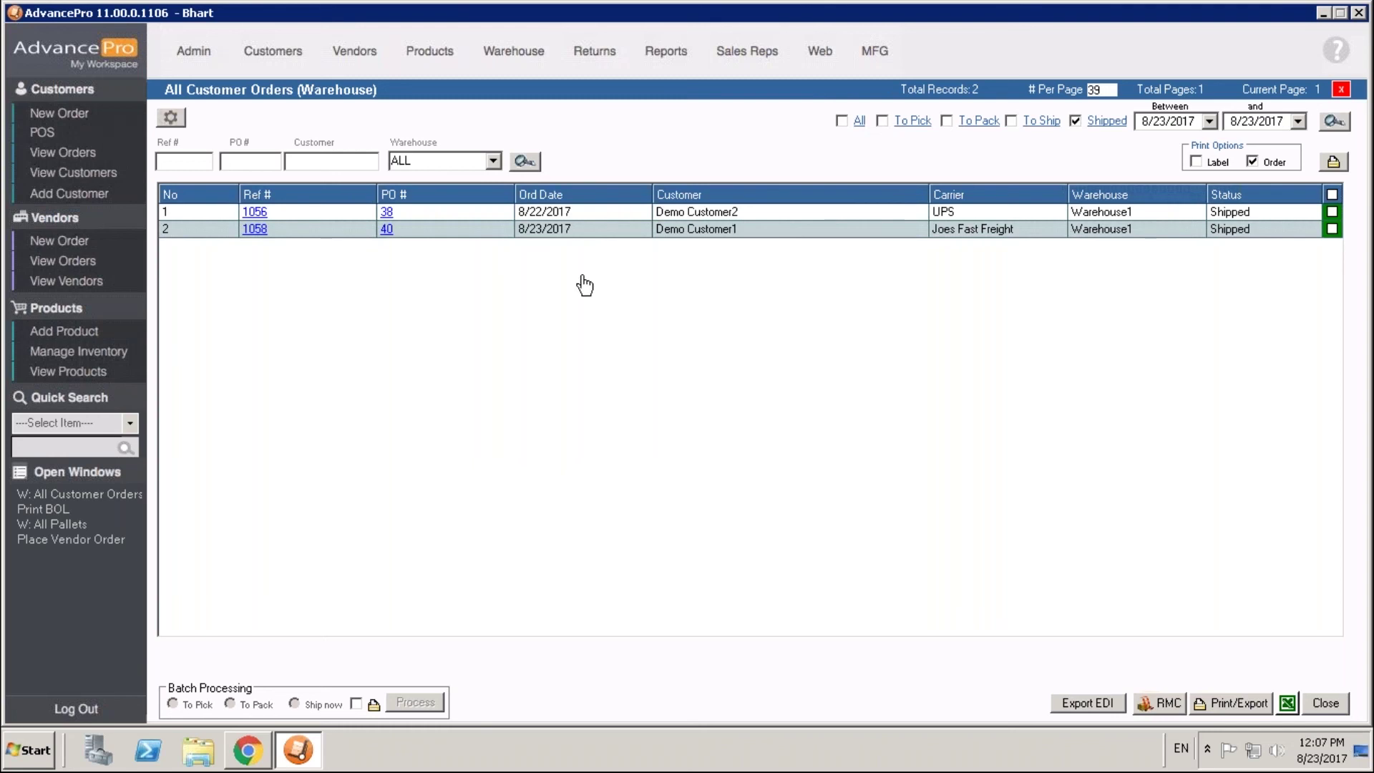
Review the shipping status of all warehouse pallets by refreshing the list for 7/23/2017 to 8/23/2017
left_click(540, 62)
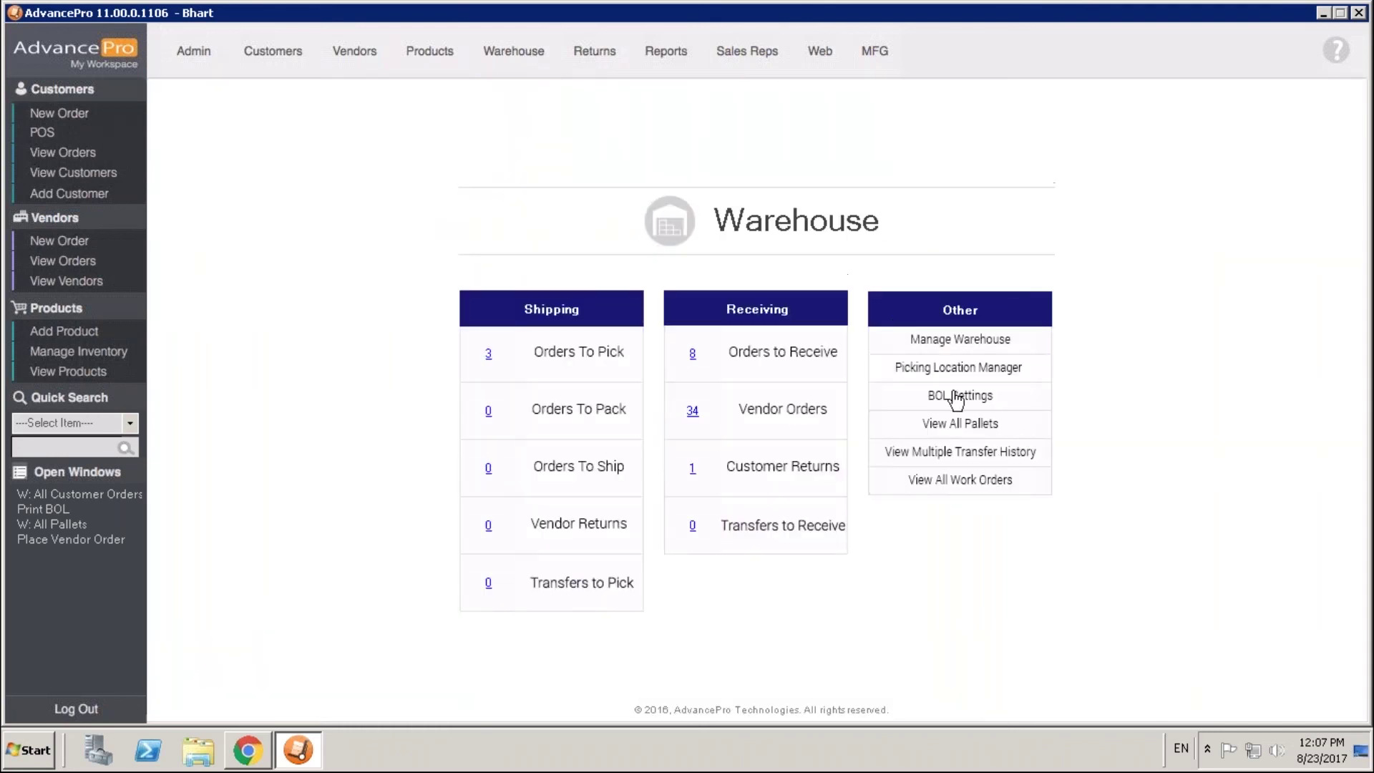
left_click(959, 429)
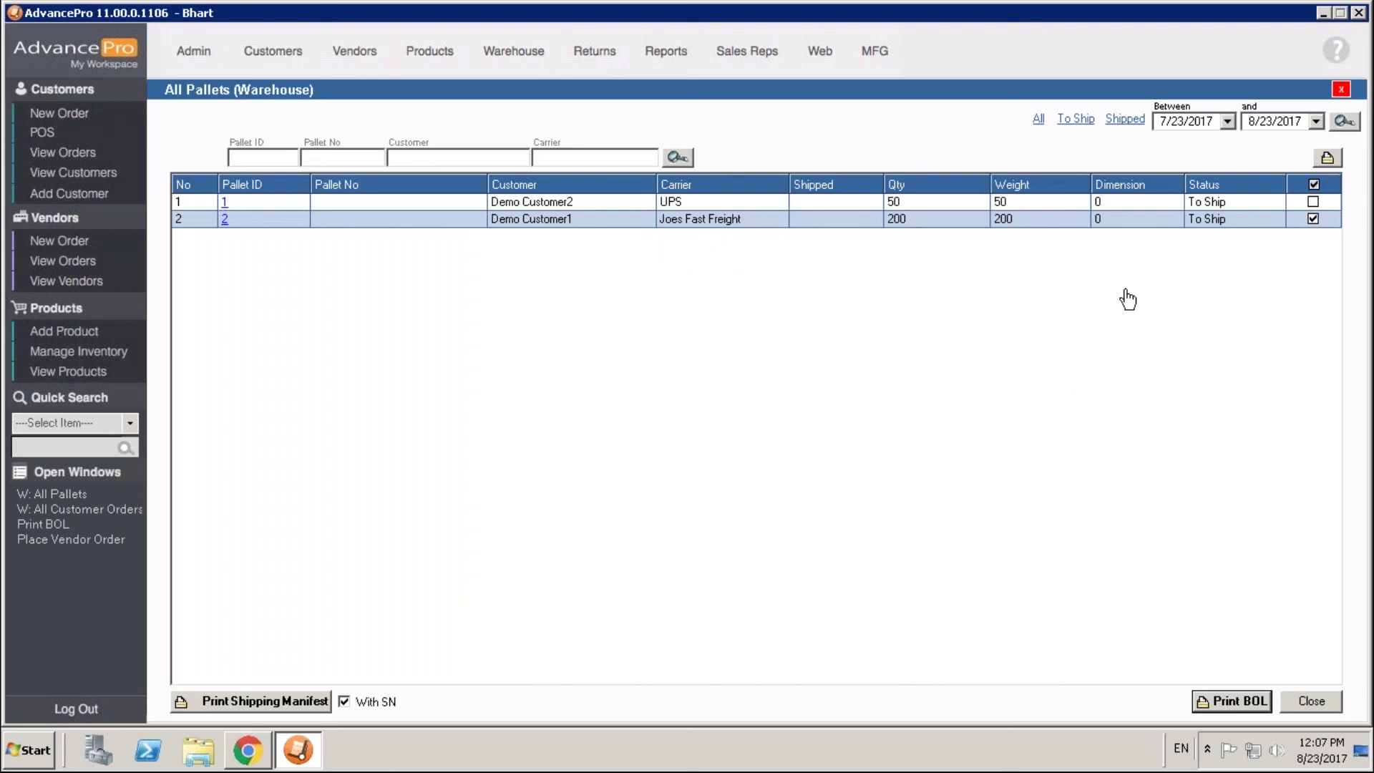
left_click(1343, 120)
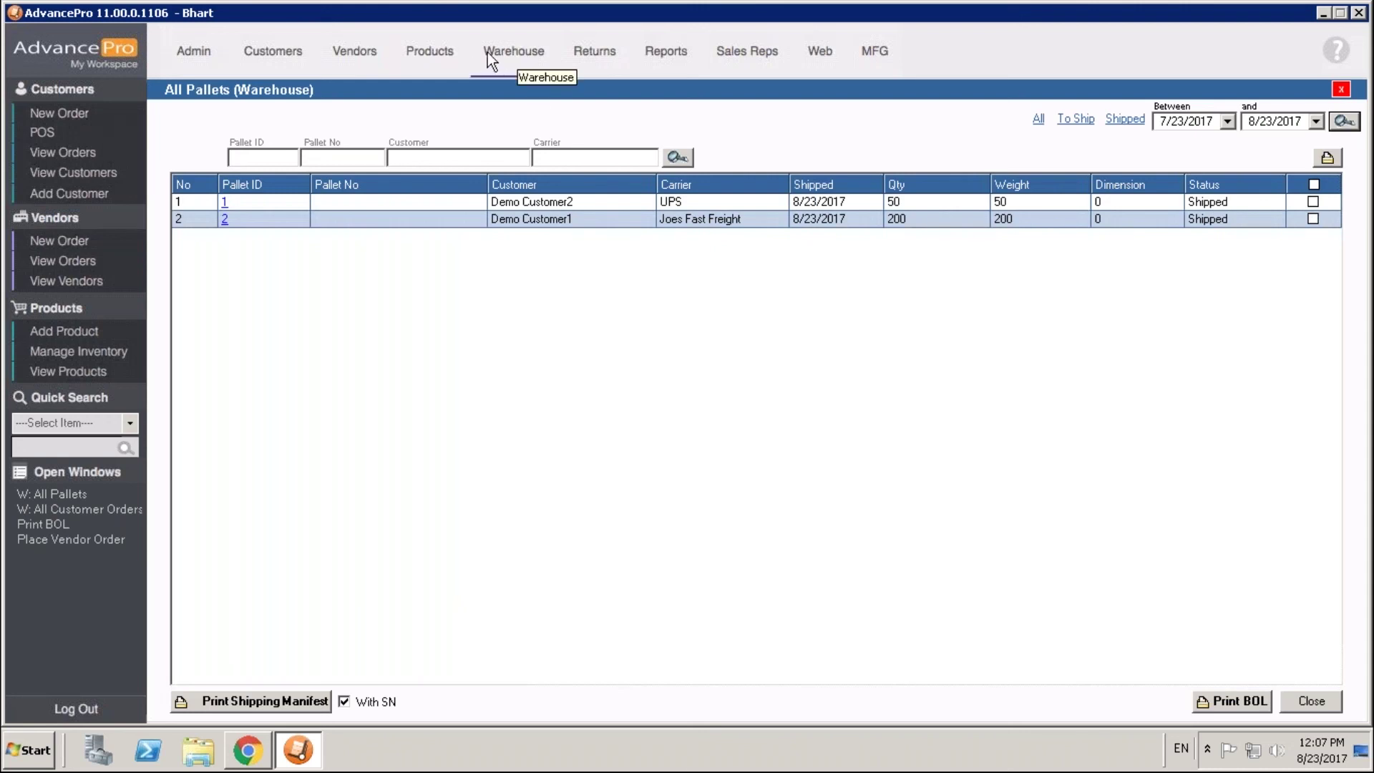
Generate the warehouse Report By Pallet for 7/23/2017 to 8/23/2017 without filtering by carrier or customer
left_click(664, 53)
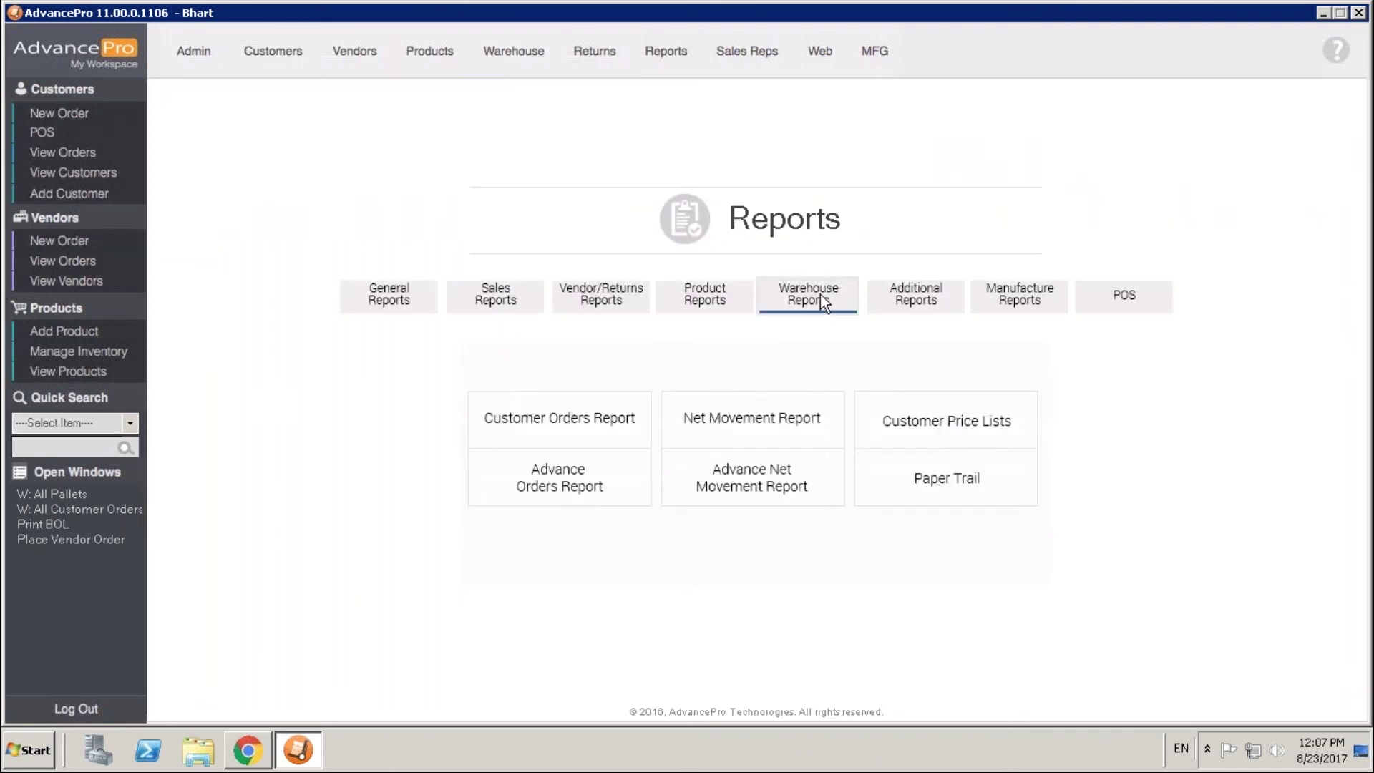
left_click(818, 299)
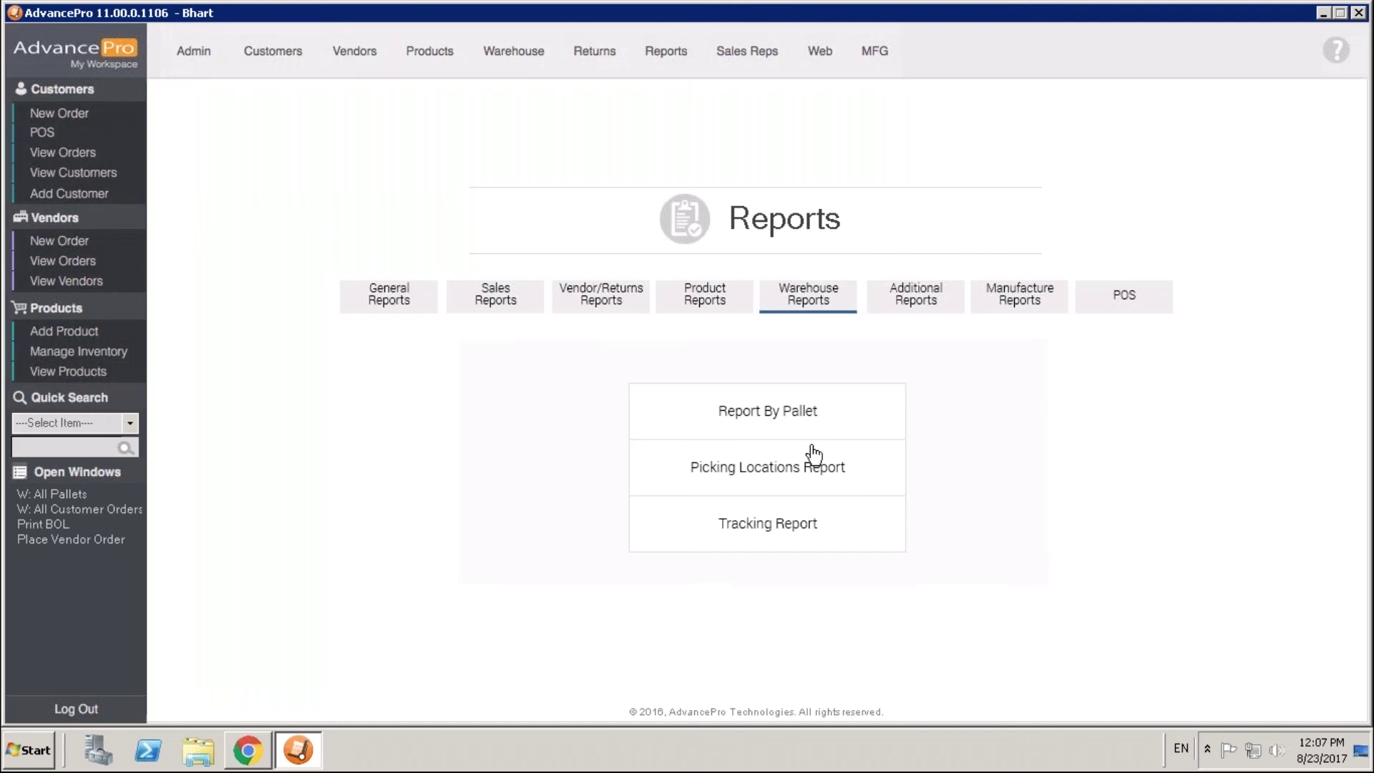
left_click(805, 416)
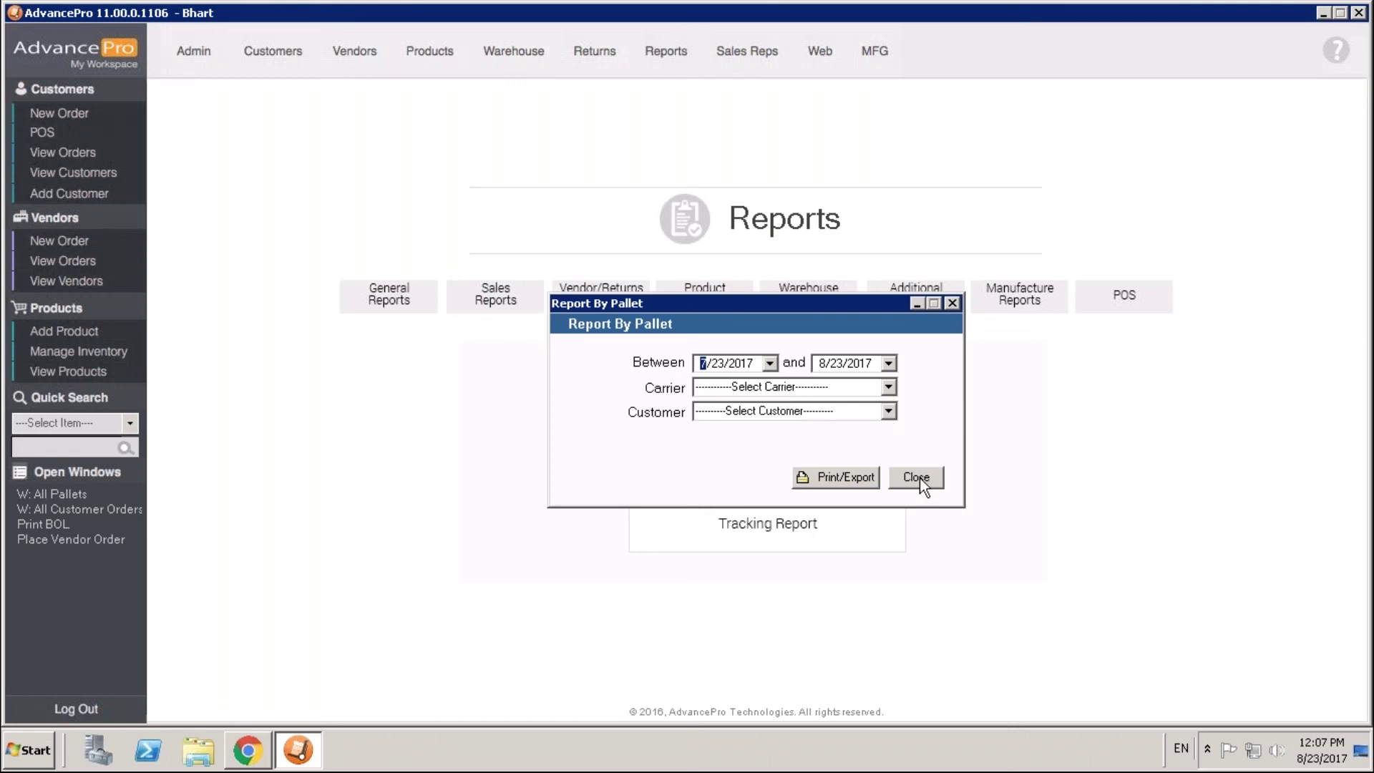
left_click(856, 484)
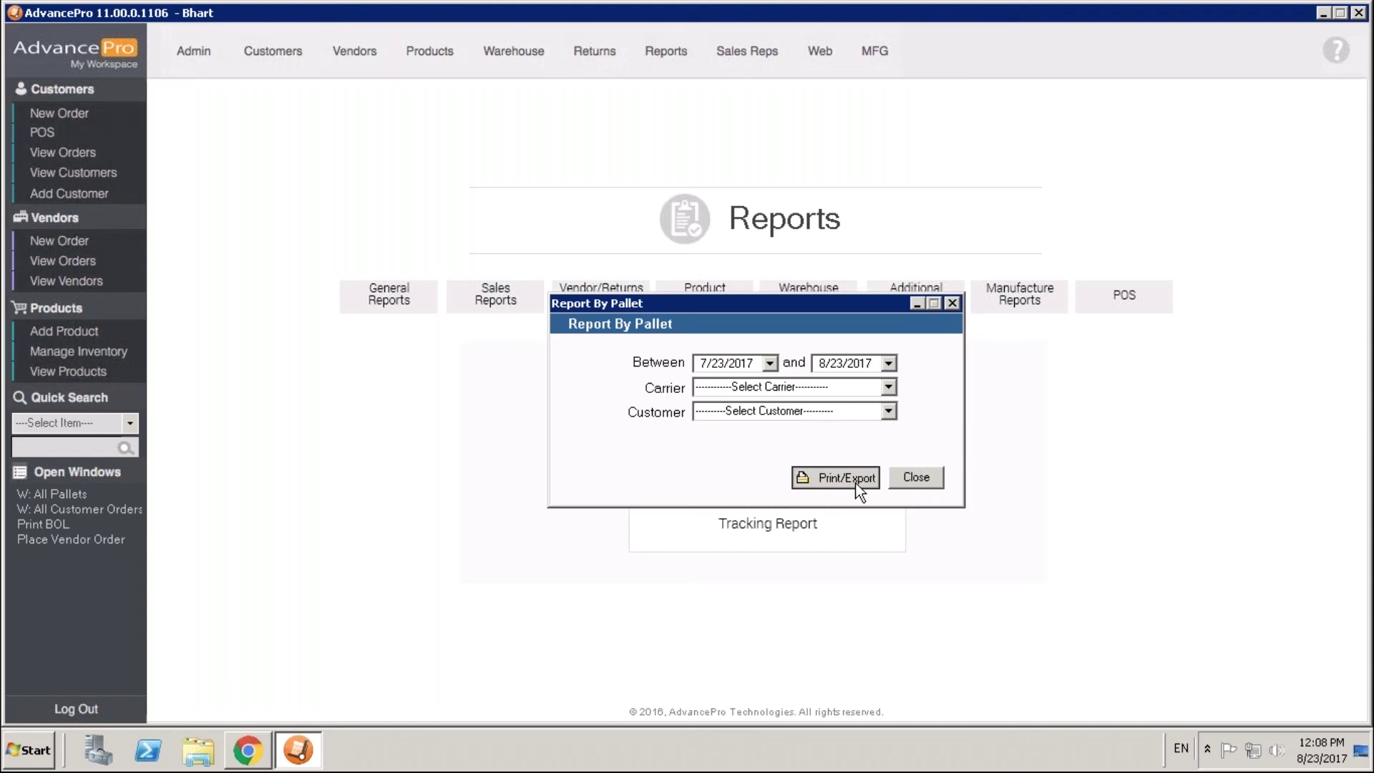